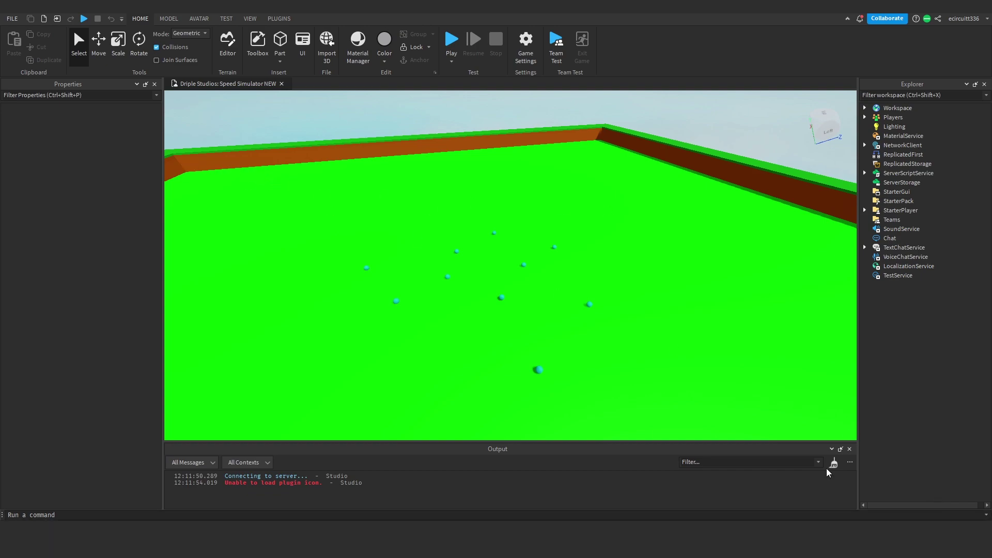
Step: Duplicate the AddPoints remote event inside the Workspace Events script and rename the copy Rebirth
right_drag(692, 155, 695, 155)
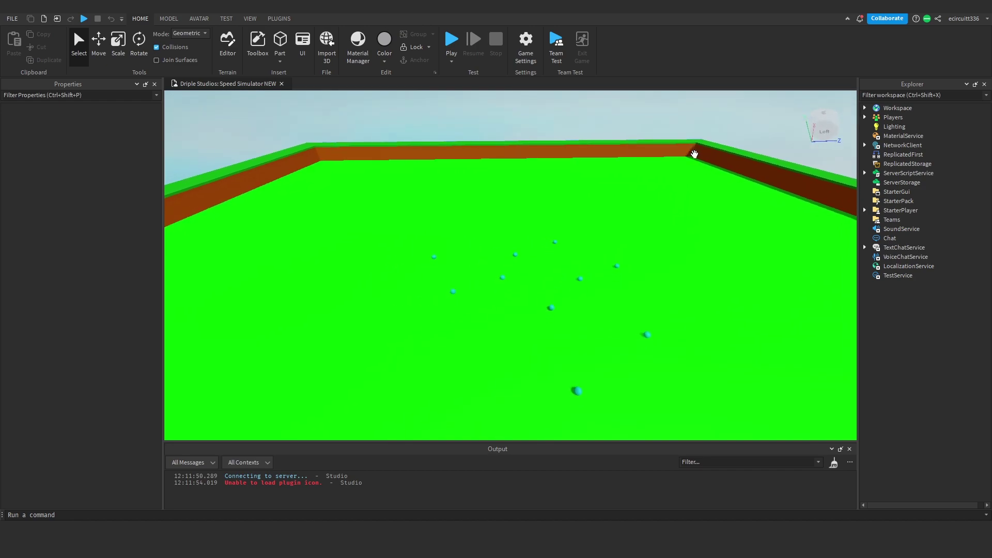
click(864, 107)
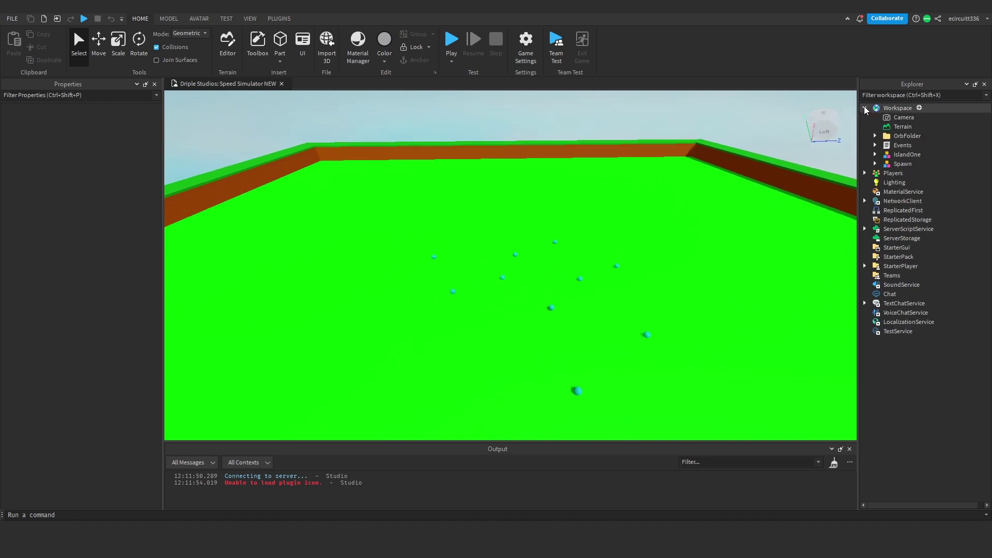
click(875, 145)
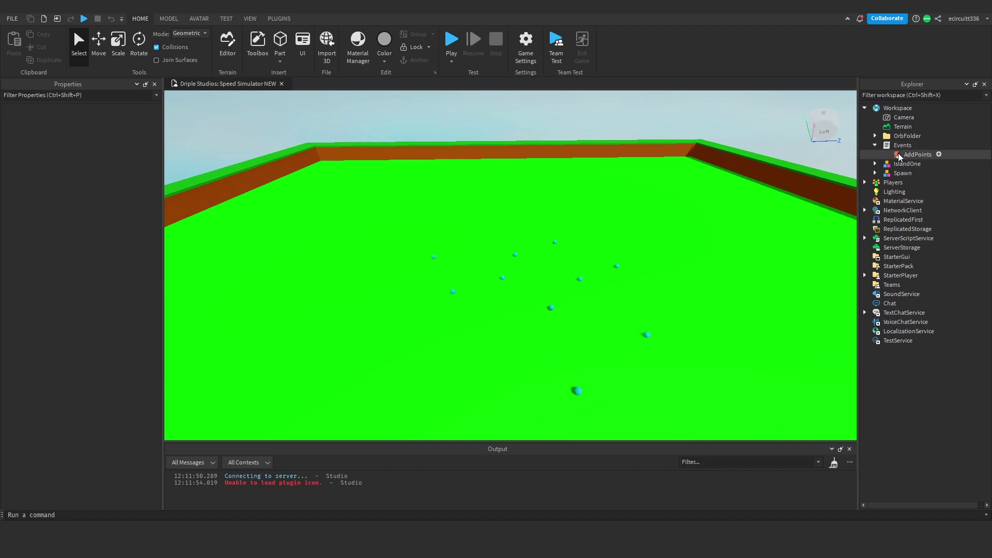
click(899, 155)
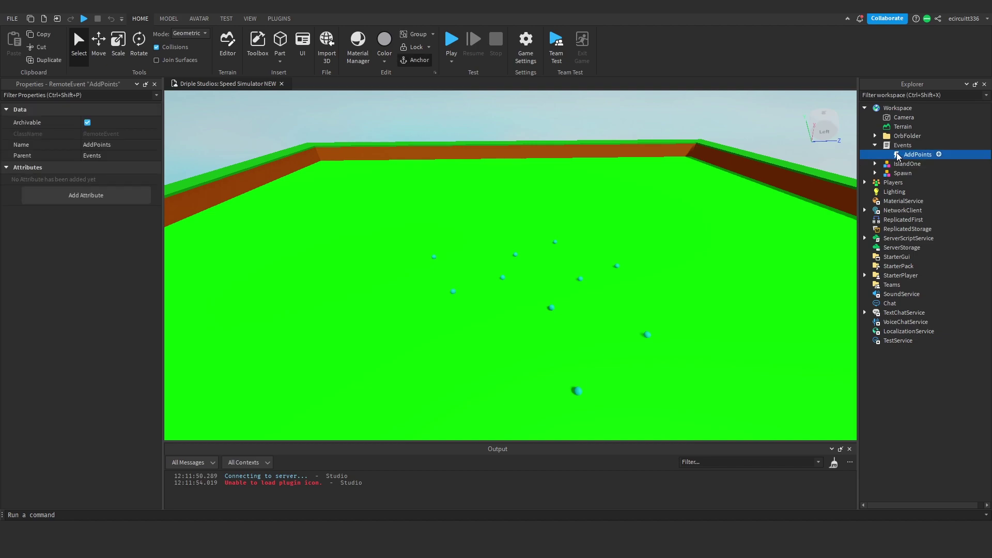
key(ctrl+d)
double_click(900, 165)
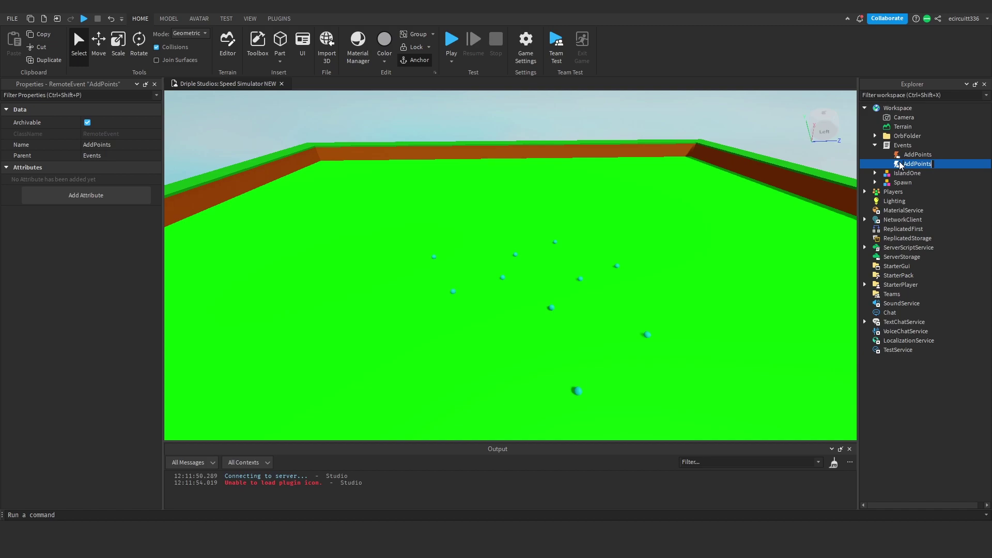
text(Rebirth)
key(Return)
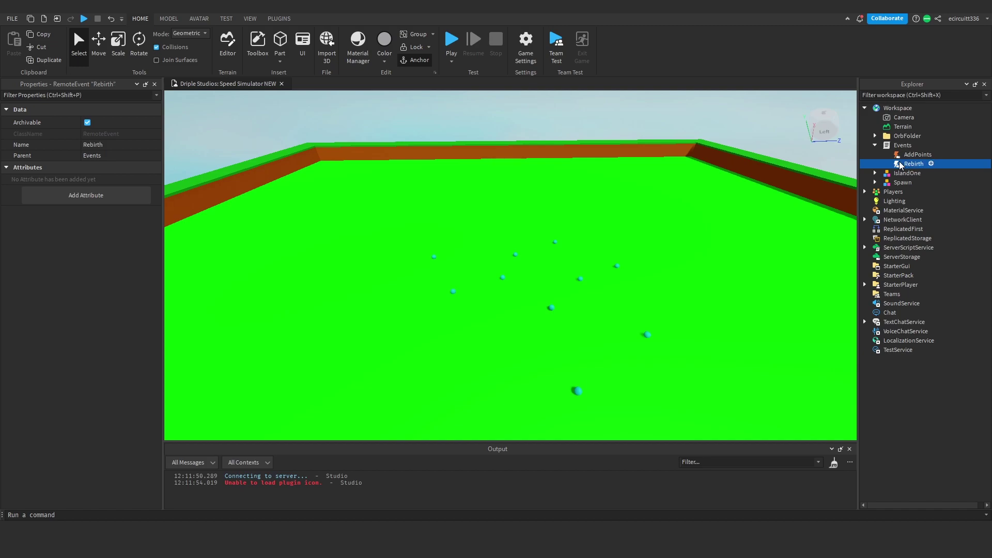
Step: In the Leaderstats script, copy the three-line points IntValue block and paste it below the original, separated by a blank line
click(864, 248)
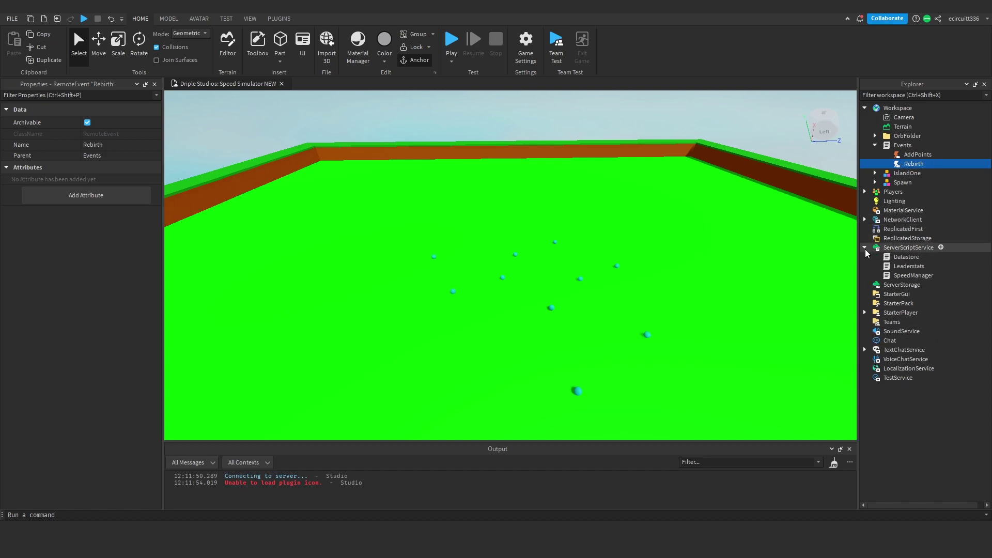
double_click(886, 269)
drag(355, 178, 228, 149)
click(377, 165)
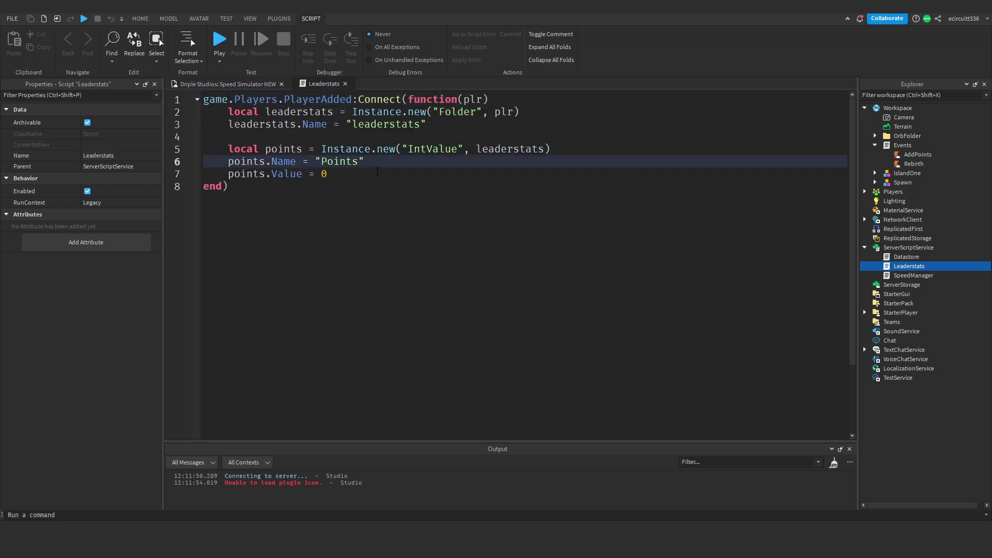
drag(377, 174, 206, 148)
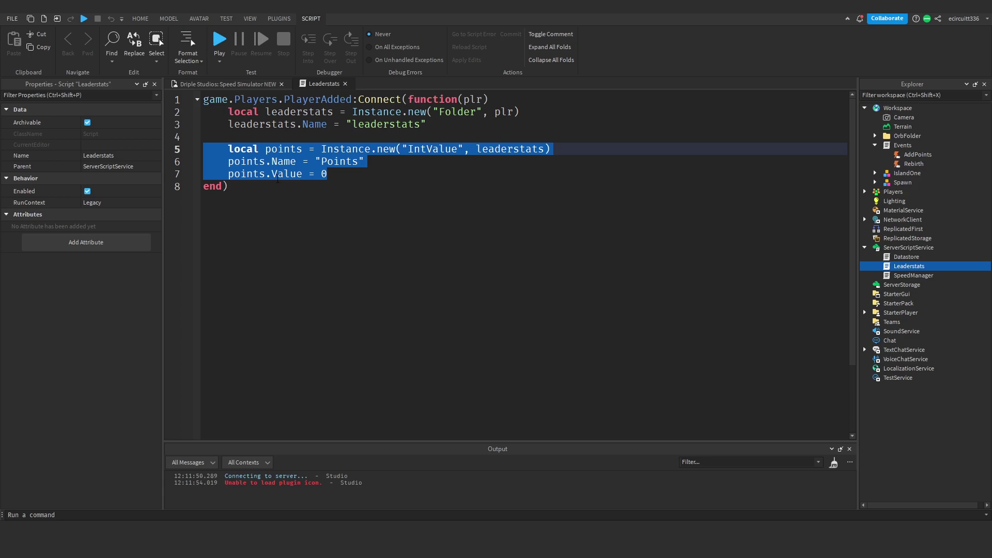
click(327, 174)
drag(328, 174, 204, 150)
key(ctrl+c)
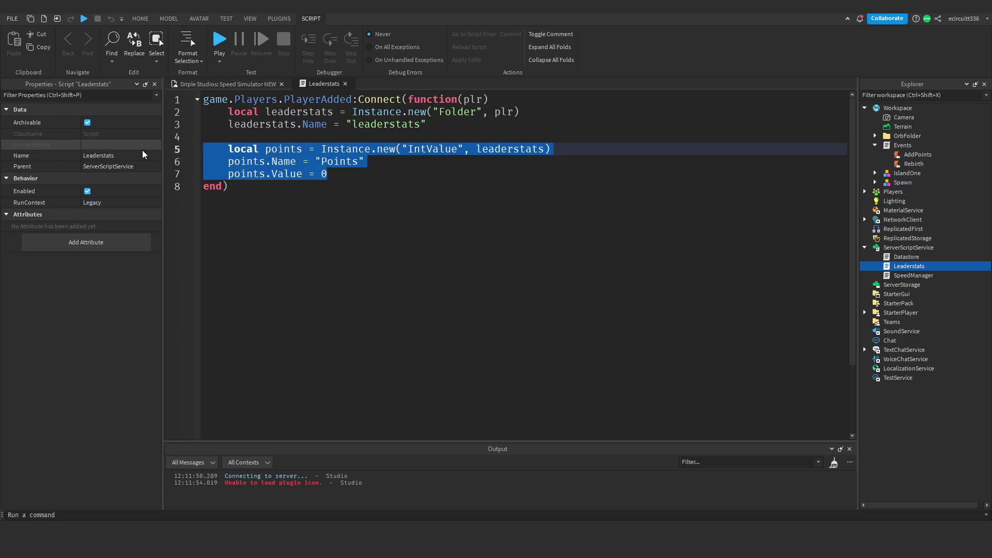
click(356, 173)
key(Return)
key(Return)
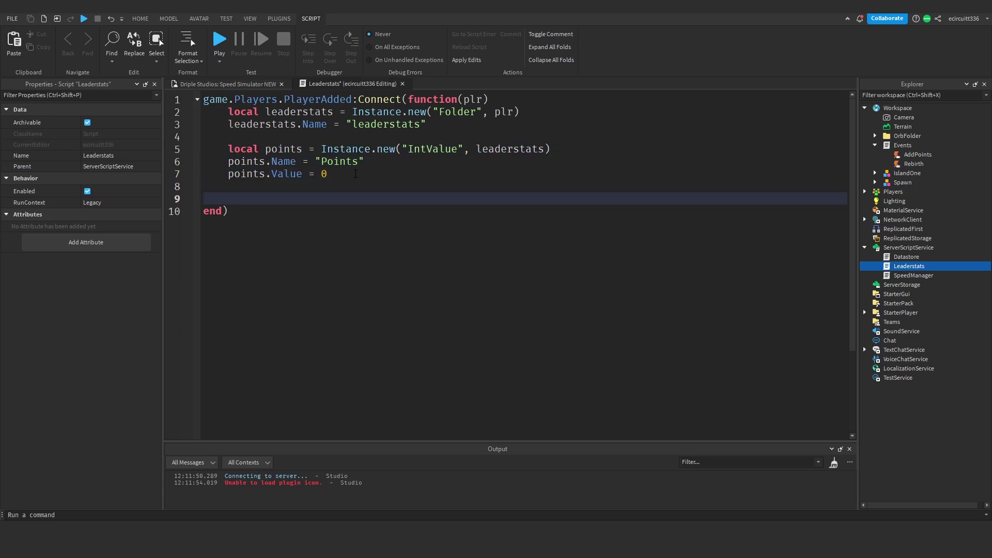
key(ctrl+v)
Step: Rename the variable to rebirths in all three lines of the second IntValue block
double_click(283, 198)
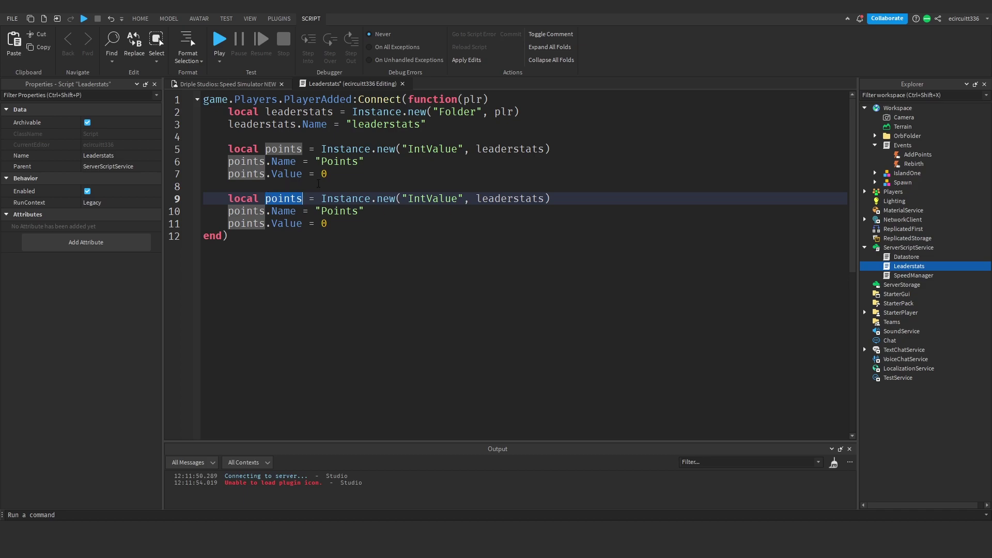
text(rebirths)
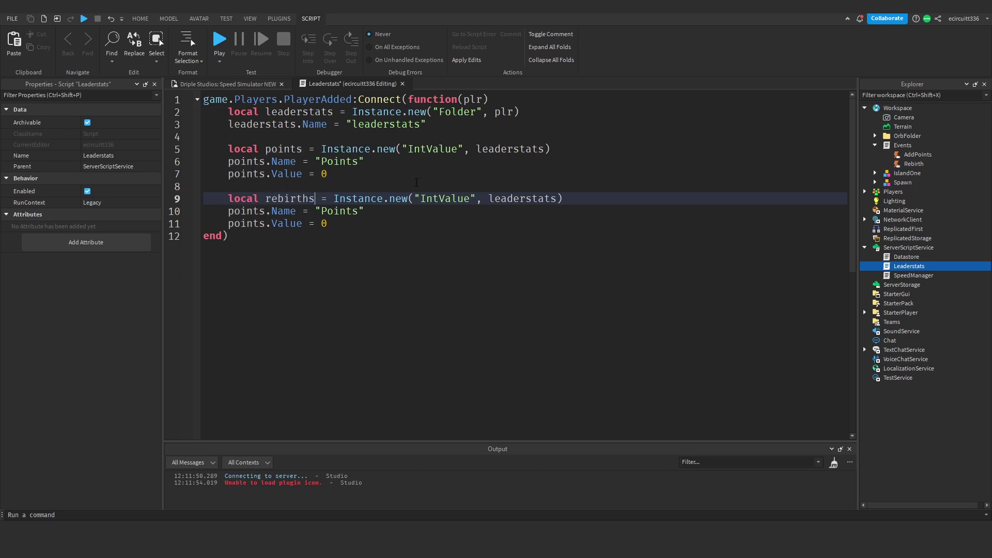
double_click(287, 198)
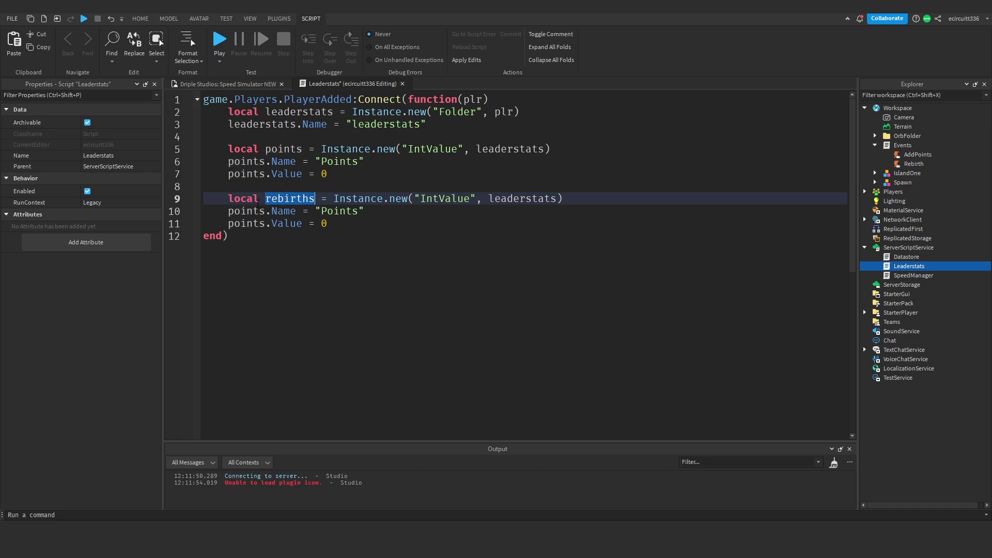
click(304, 199)
double_click(303, 199)
key(ctrl+c)
double_click(247, 210)
key(ctrl+v)
double_click(246, 223)
key(ctrl+v)
click(261, 224)
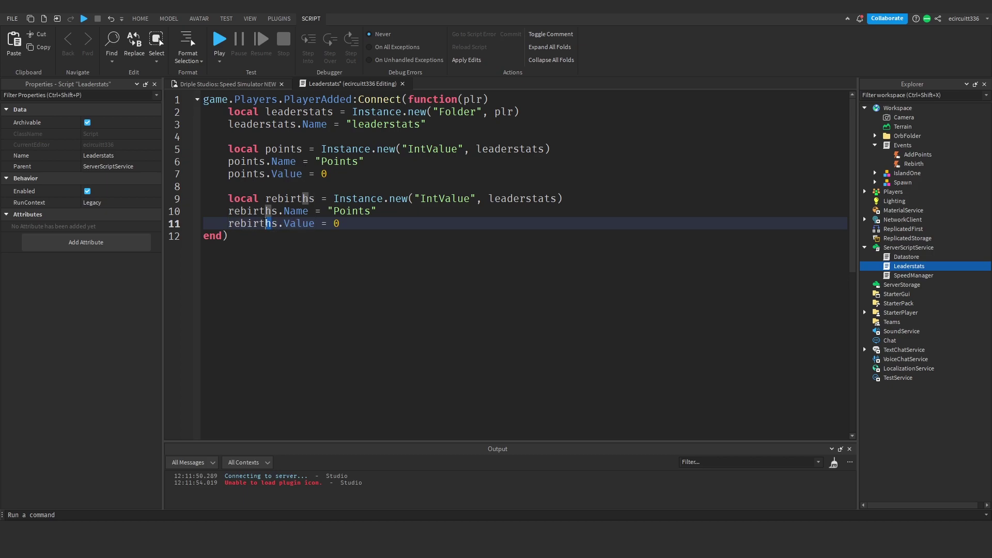
Step: Set the Name string of the rebirths value to "Rebirths"
drag(299, 223, 207, 211)
click(231, 210)
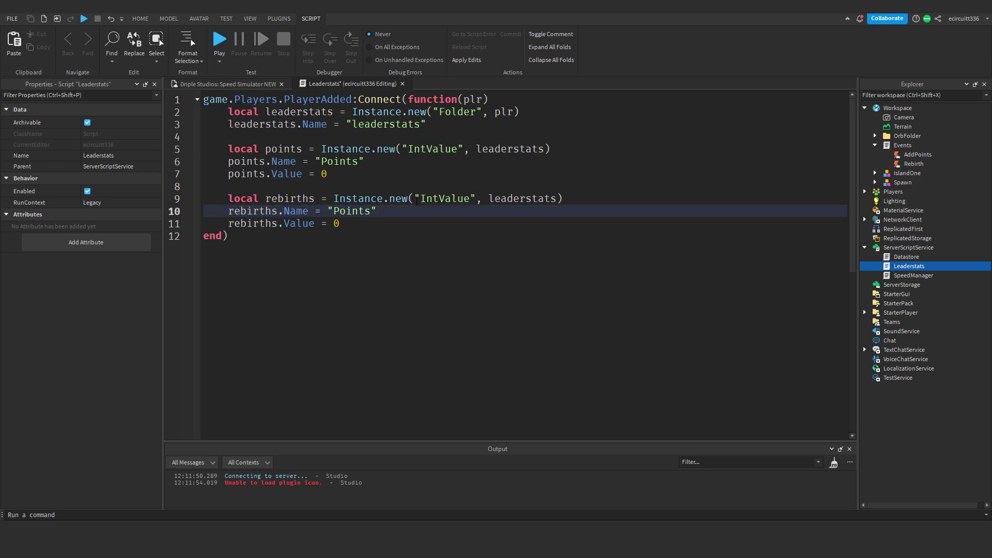
key(ctrl+shift+Right)
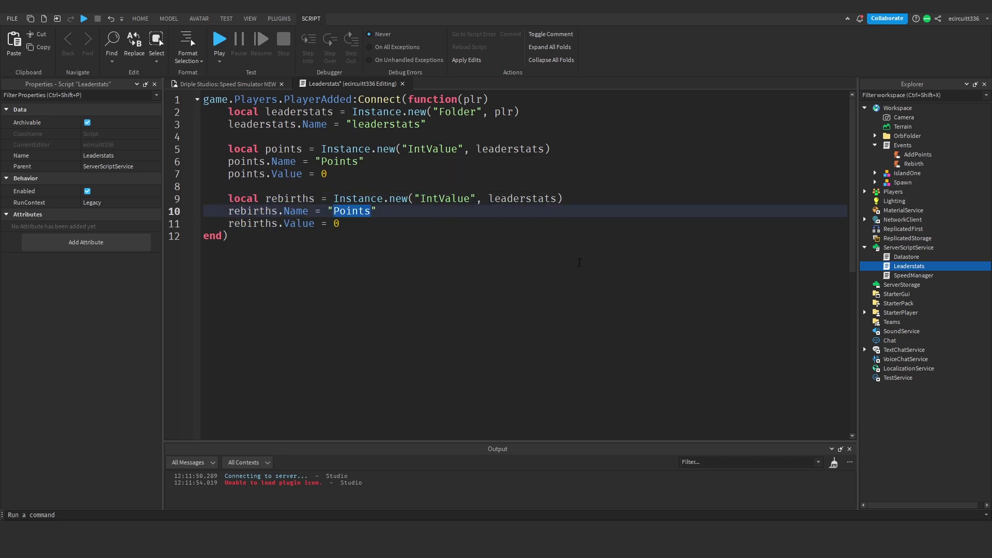
key(BackSpace)
text(Rebirths)
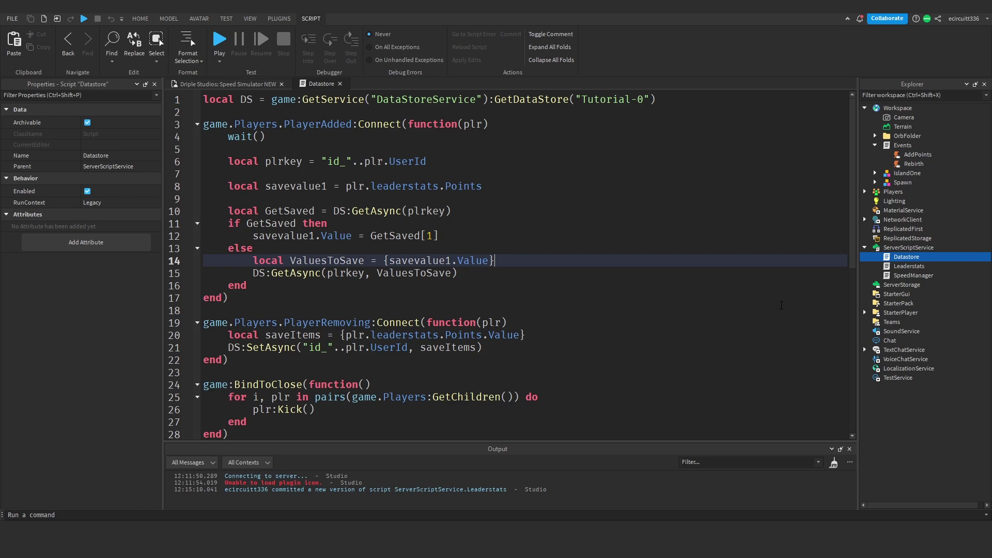
Step: In the Datastore script, duplicate the savevalue1 declaration on the line below and rename the copied variable savevalue2
scroll(781, 305, down, 3)
scroll(640, 307, up, 3)
drag(482, 186, 219, 183)
key(ctrl+c)
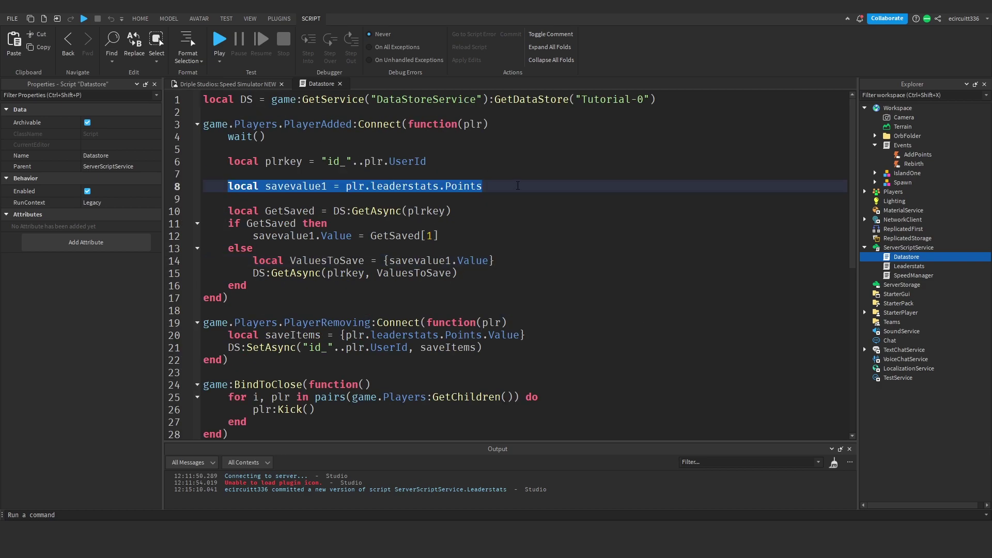
key(End)
key(Return)
key(ctrl+v)
click(327, 198)
key(BackSpace)
text(2)
Step: Duplicate the savevalue1 load line inside the GetSaved condition and change the copy to savevalue2.Value = GetSaved[2]
click(480, 249)
key(shift+Home)
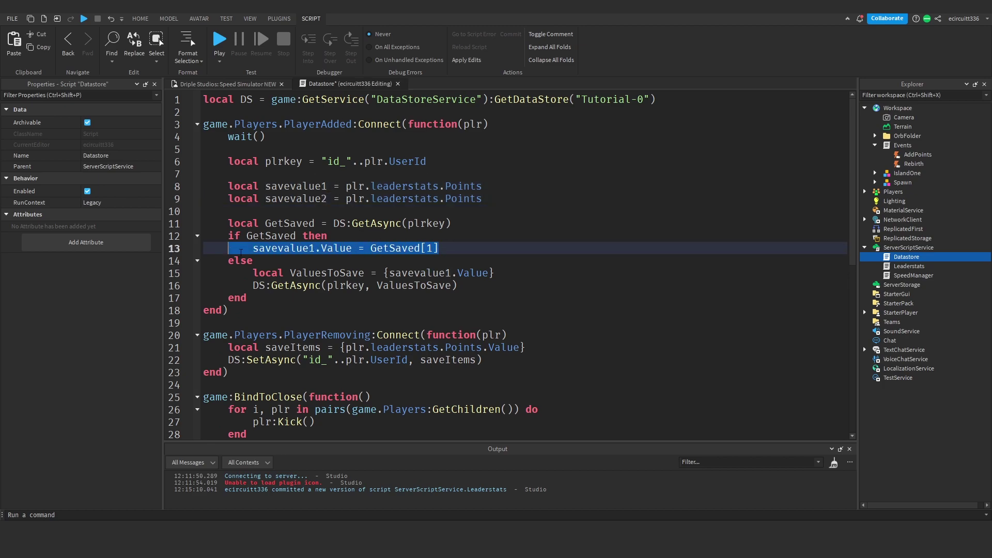
key(ctrl+c)
key(End)
key(Return)
key(ctrl+v)
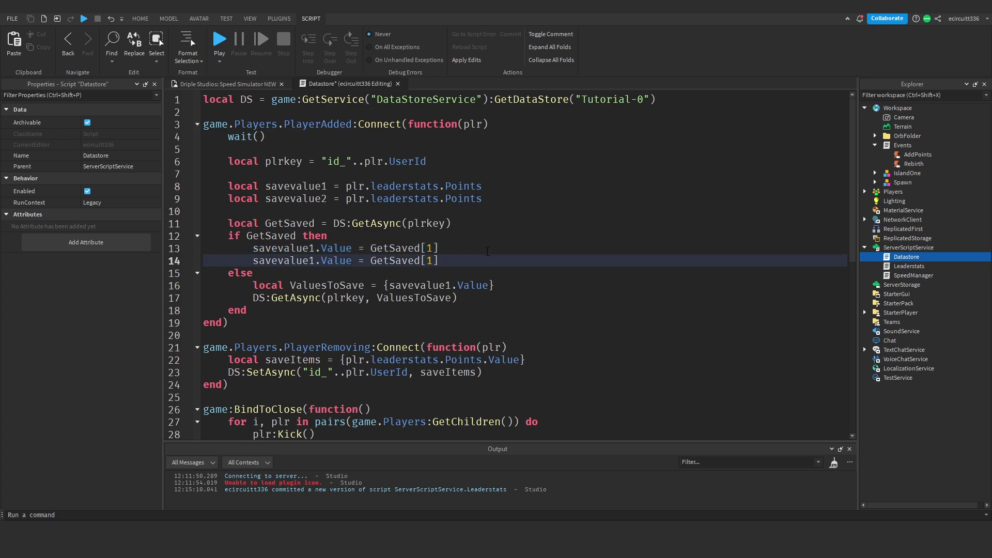
click(315, 261)
key(BackSpace)
text(2)
drag(425, 261, 436, 260)
text(2)
Step: Add savevalue2.Value as a second entry in the ValuesToSave table
drag(489, 286, 389, 285)
click(491, 285)
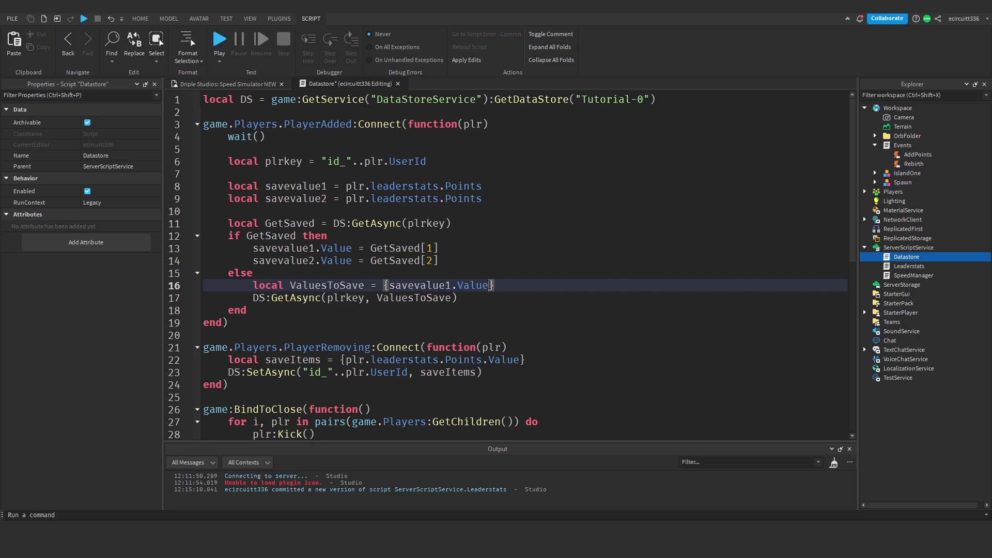
text(,)
key(ctrl+v)
click(495, 286)
click(564, 285)
key(BackSpace)
text(2)
click(630, 298)
Step: Add plr.leaderstats.Rebirths.Value to the saveItems table in the PlayerRemoving handler and close the Datastore script
scroll(630, 298, down, 2)
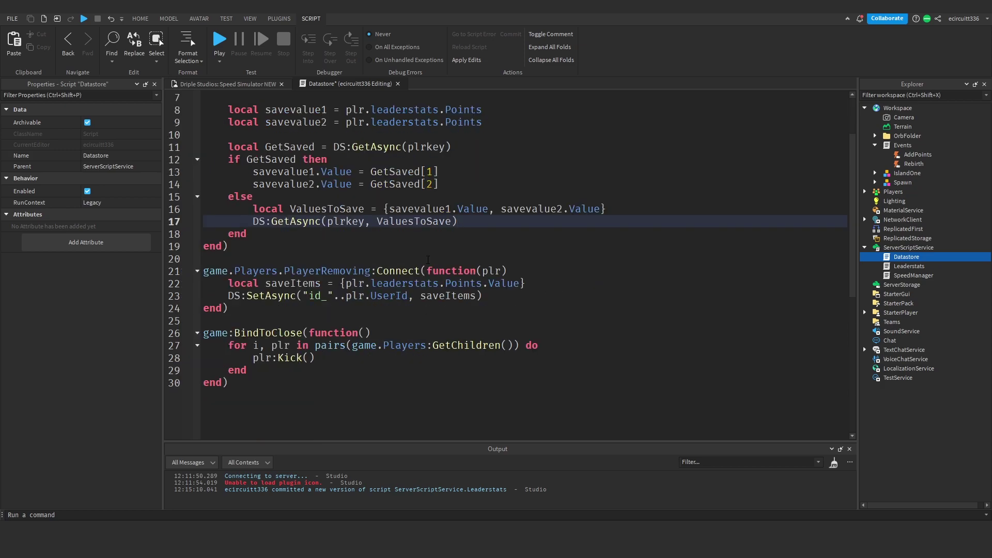
scroll(428, 261, up, 2)
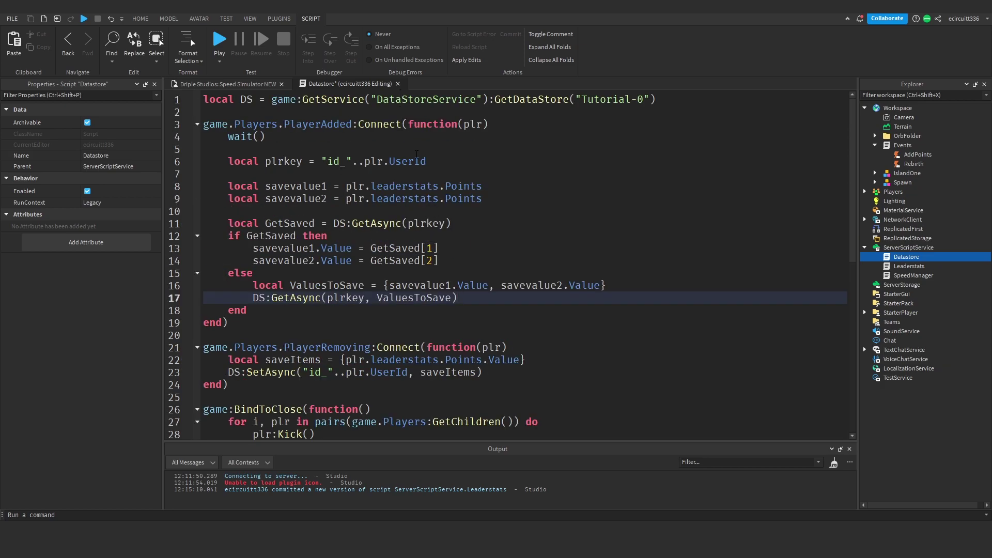
click(521, 360)
text(, )
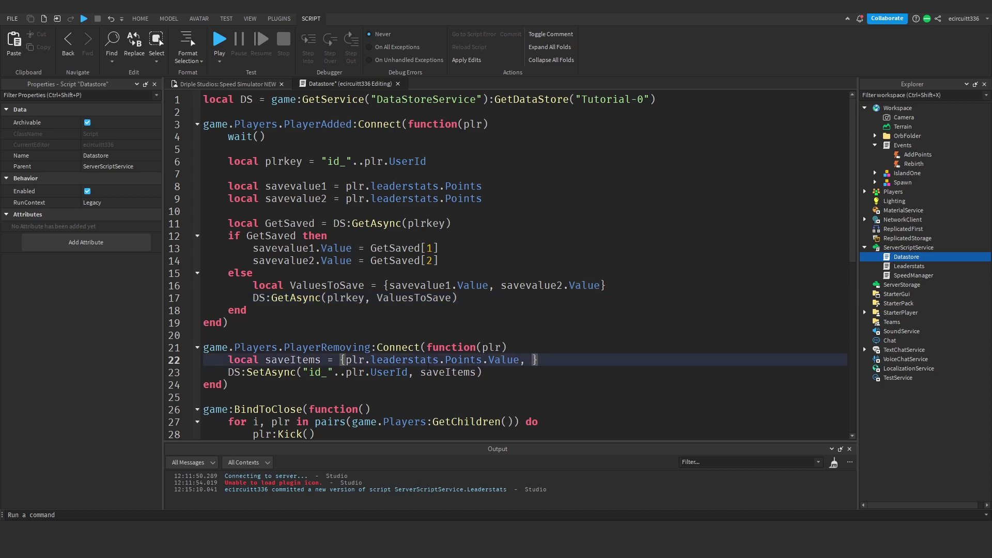
text(plr.lead)
text(erstats.Rebirthsd)
key(BackSpace)
text(.Value)
click(473, 382)
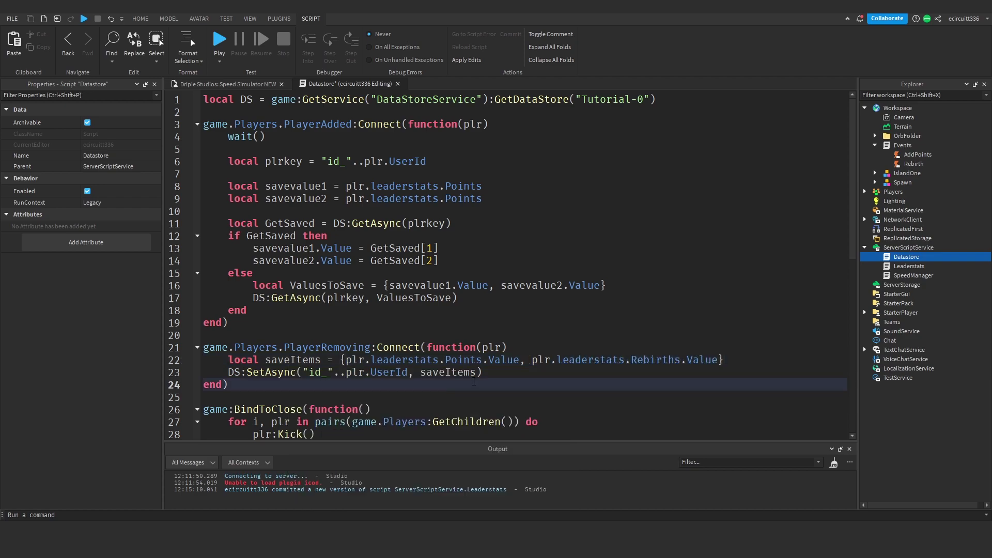
key(ctrl+w)
click(594, 142)
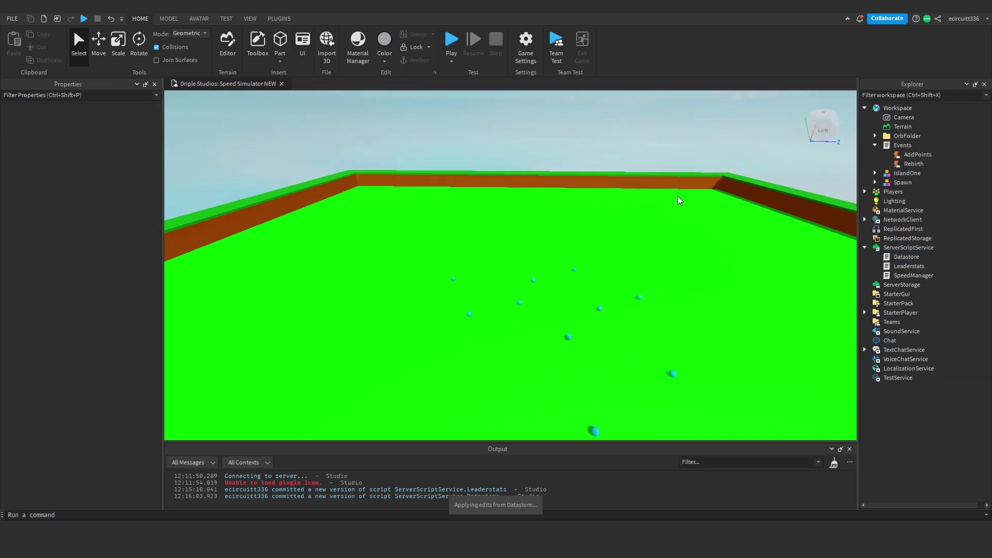
Step: Open the Events script and paste a copy of the AddPoints OnServerEvent handler below the original, separated by a blank line
double_click(903, 145)
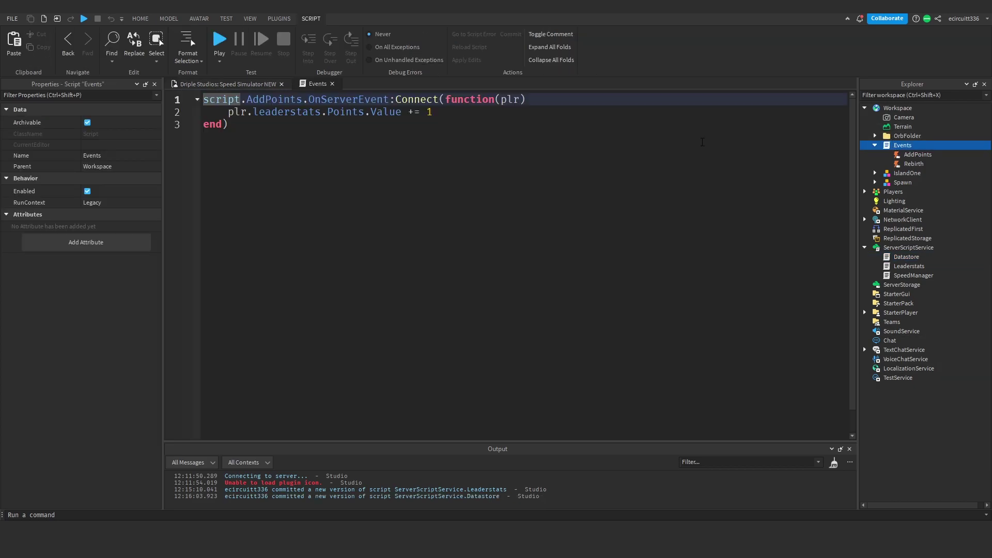
click(487, 142)
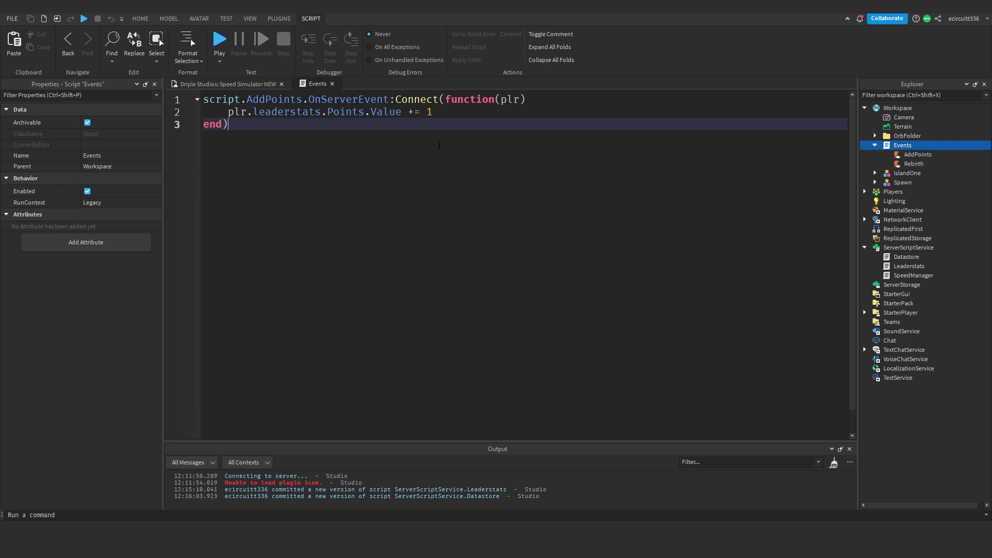
key(ctrl+a)
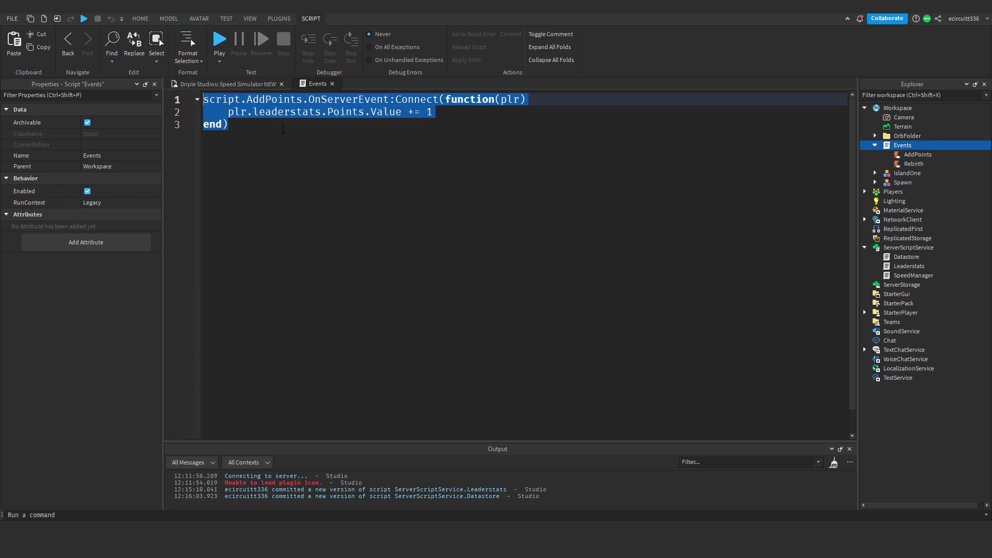
click(283, 129)
key(ctrl+a)
click(290, 148)
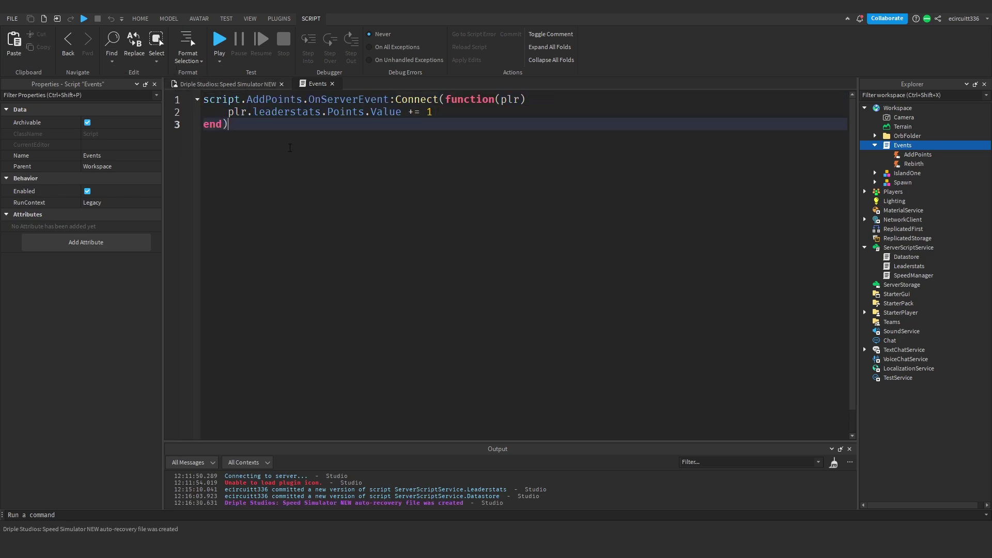
key(Return)
key(Return)
key(ctrl+a)
click(319, 158)
key(ctrl+v)
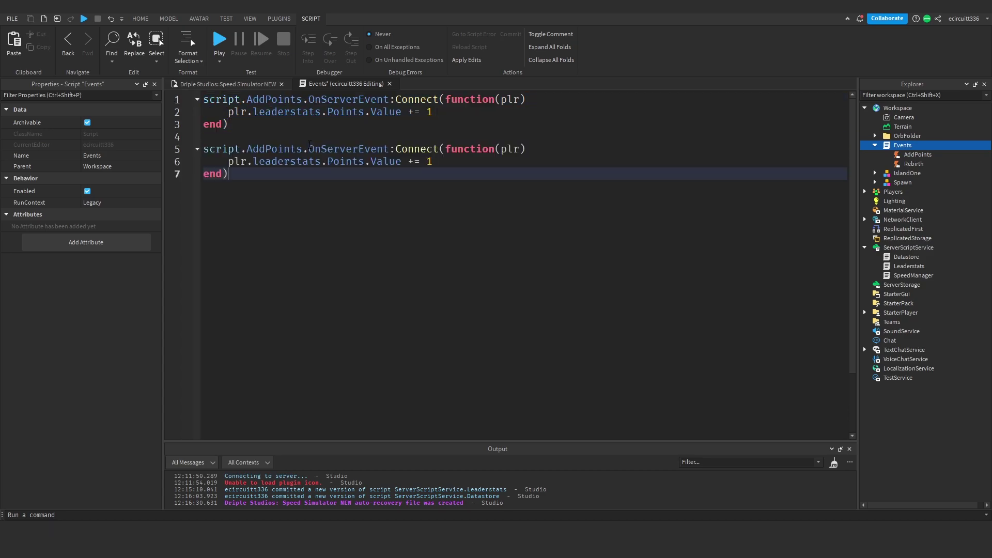
Step: Change the event name in the second OnServerEvent handler to Rebirth
click(285, 139)
double_click(285, 151)
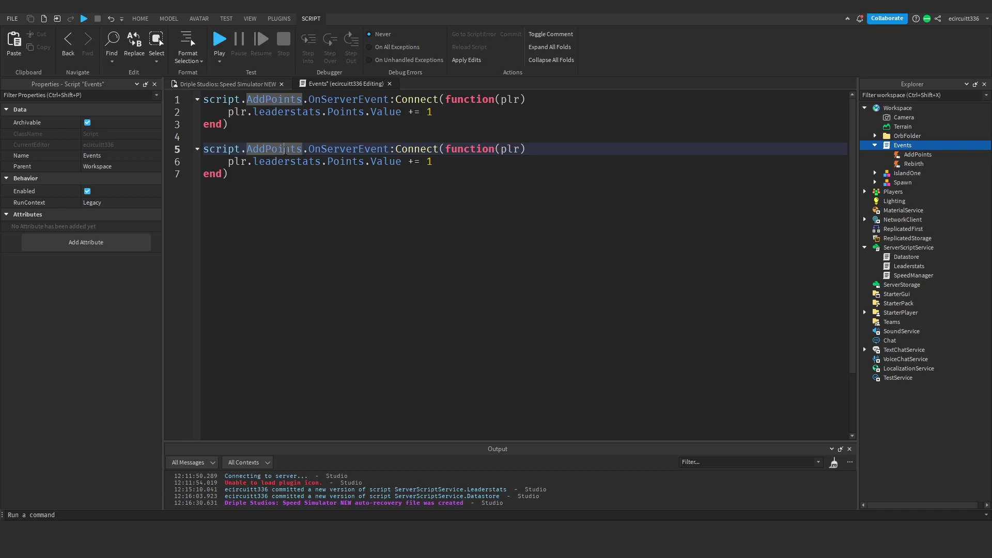
triple_click(285, 150)
double_click(285, 150)
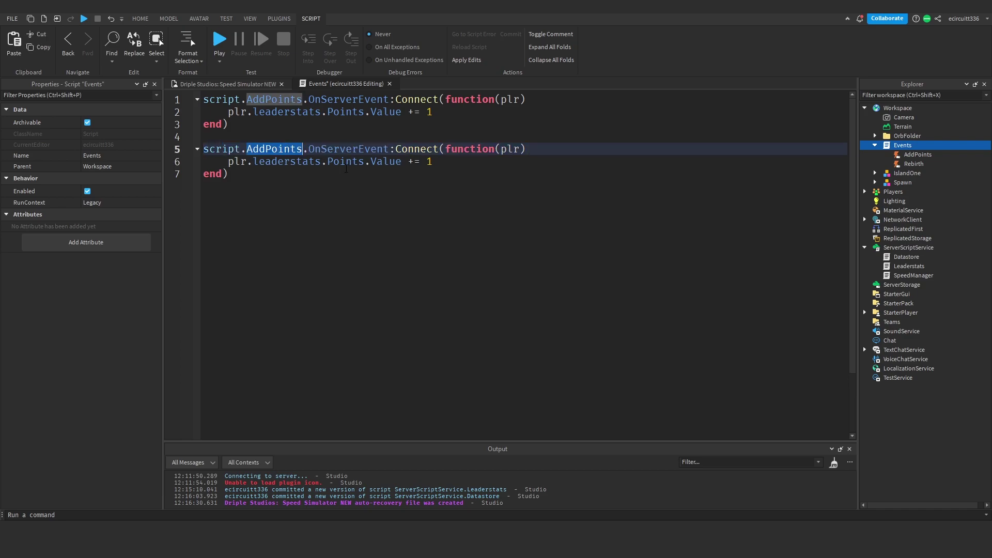
text(Reb)
key(Tab)
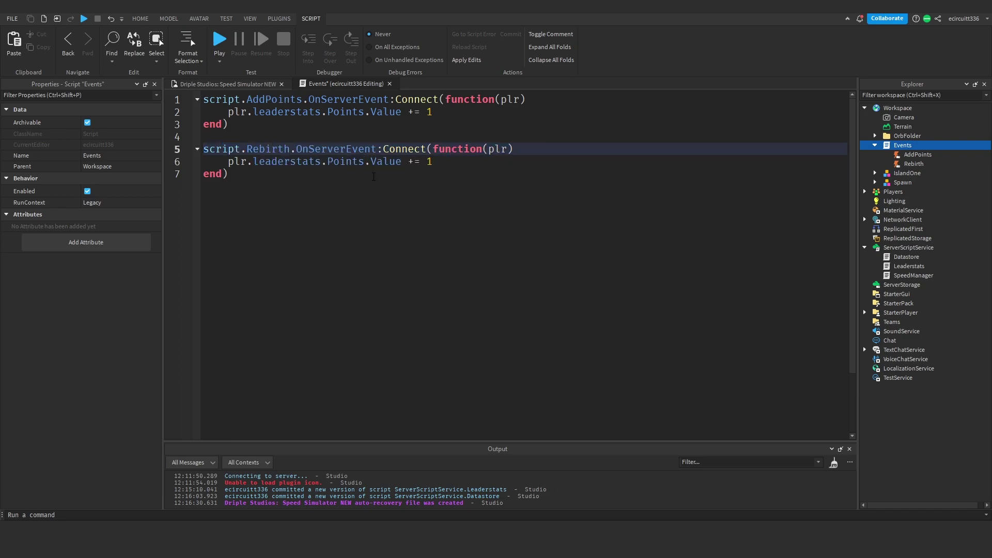
Step: Change the leaderstat incremented in the Rebirth event handler to Rebirths, so the line reads plr.leaderstats.Rebirths.Value += 1
click(373, 177)
click(914, 165)
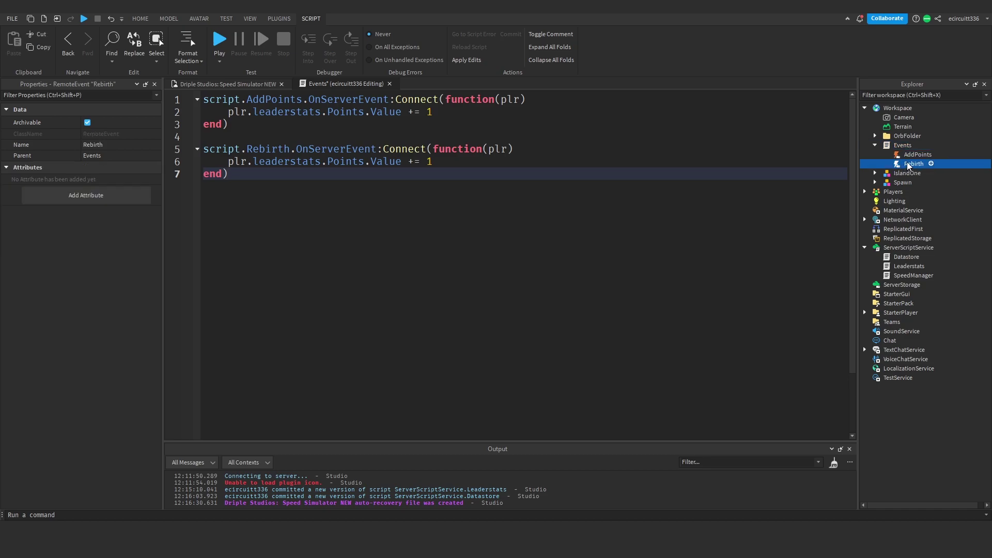
click(847, 162)
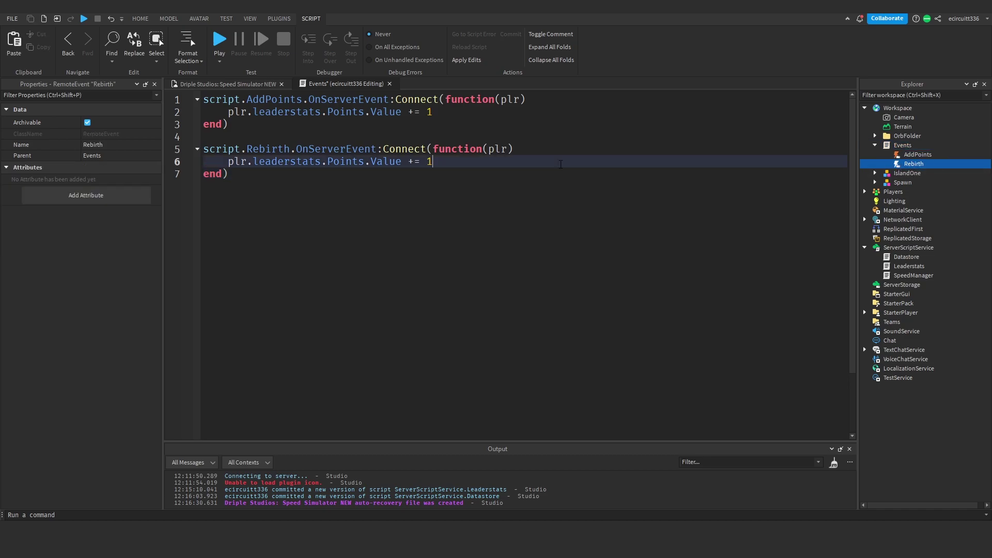
drag(433, 162, 228, 161)
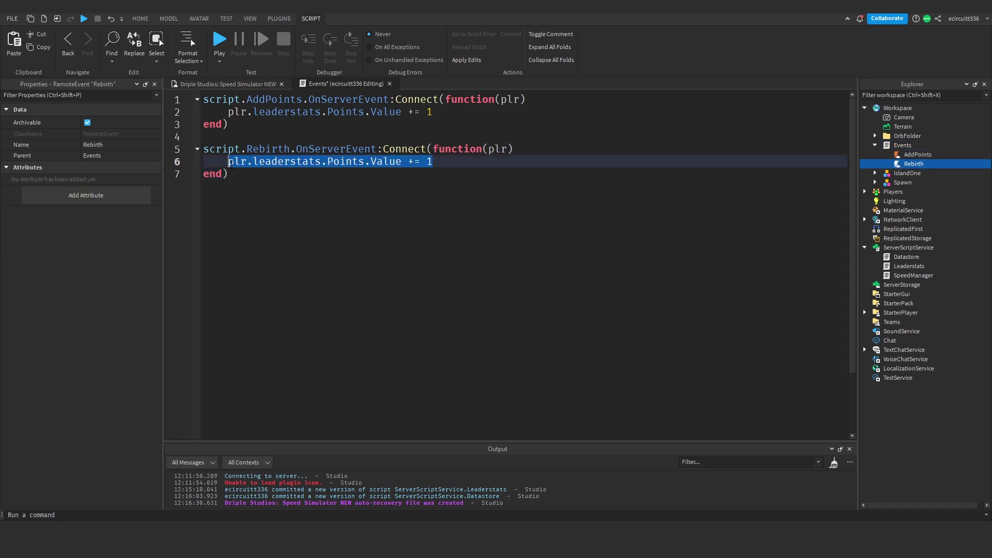
click(266, 165)
key(End)
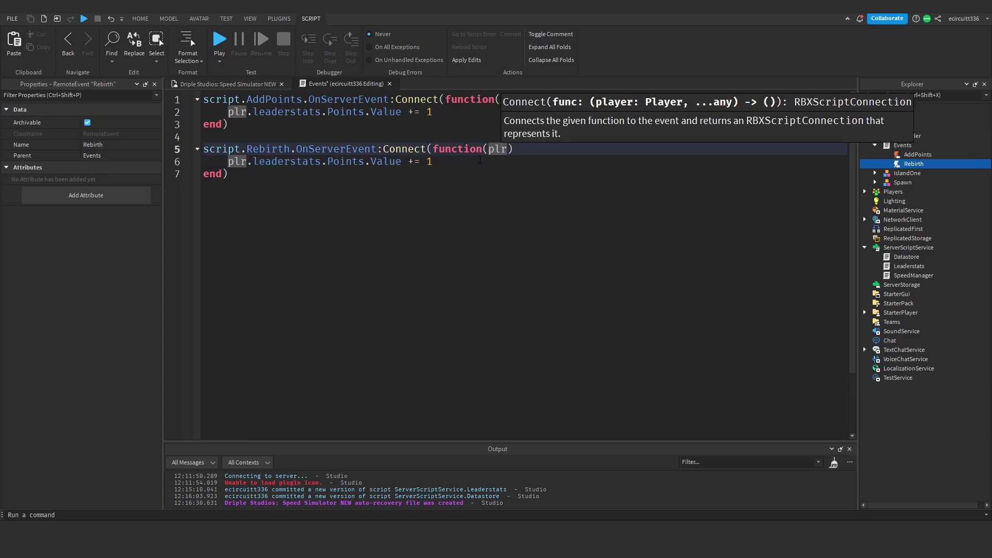
double_click(335, 162)
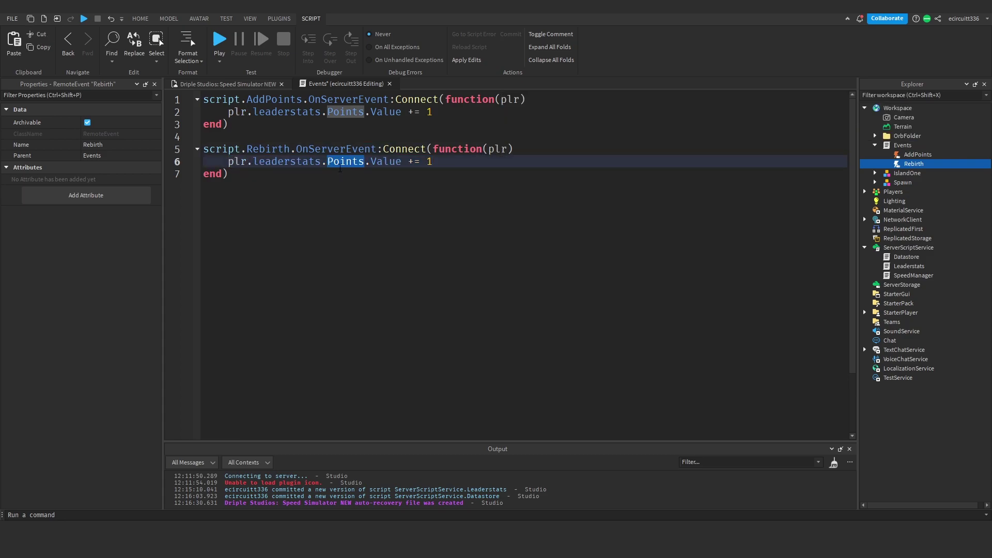
text(Rebirths)
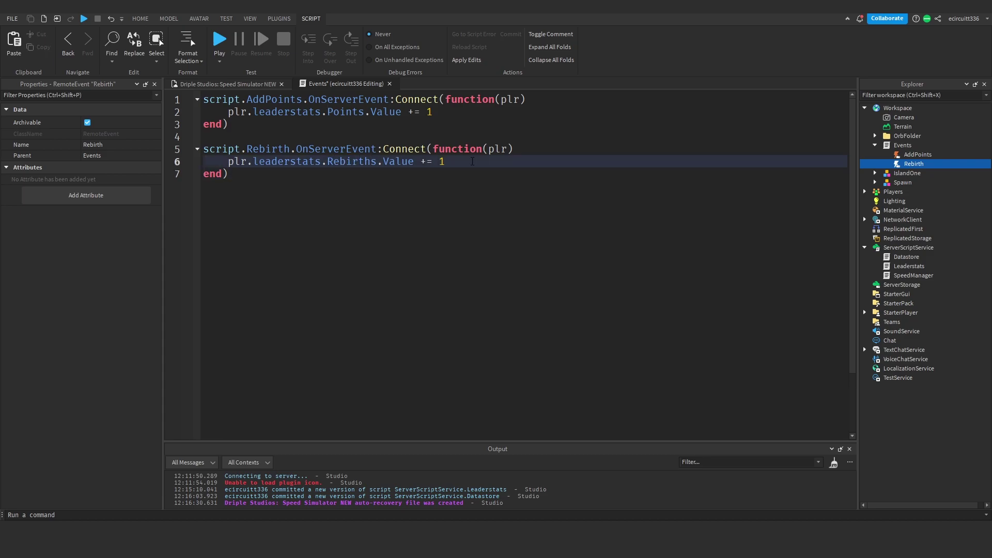
Step: Duplicate the Rebirths line inside the Rebirth handler and edit the copy to plr.leaderstats.Points.Value = 0
drag(446, 162, 219, 162)
key(ctrl+c)
click(501, 162)
key(Return)
key(ctrl+v)
double_click(351, 173)
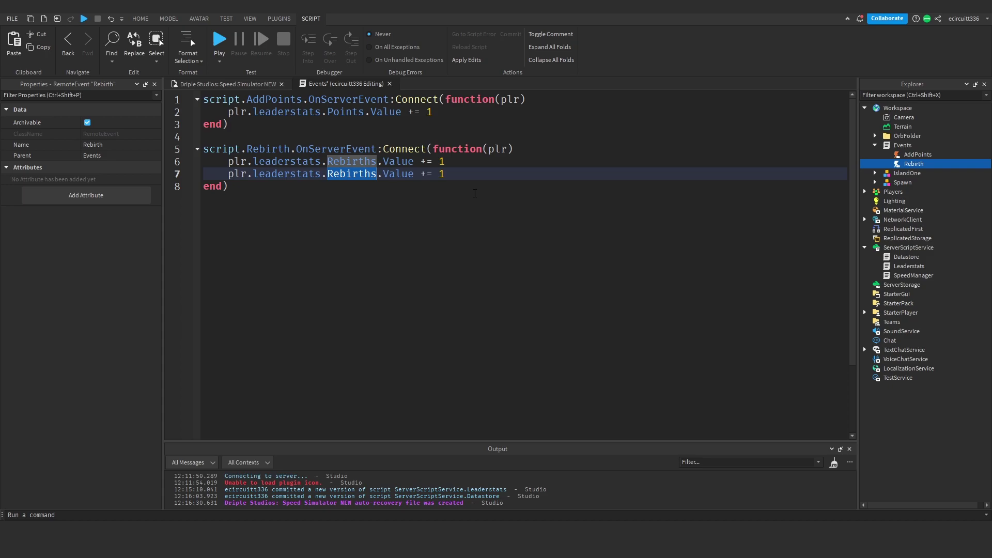
text(Points)
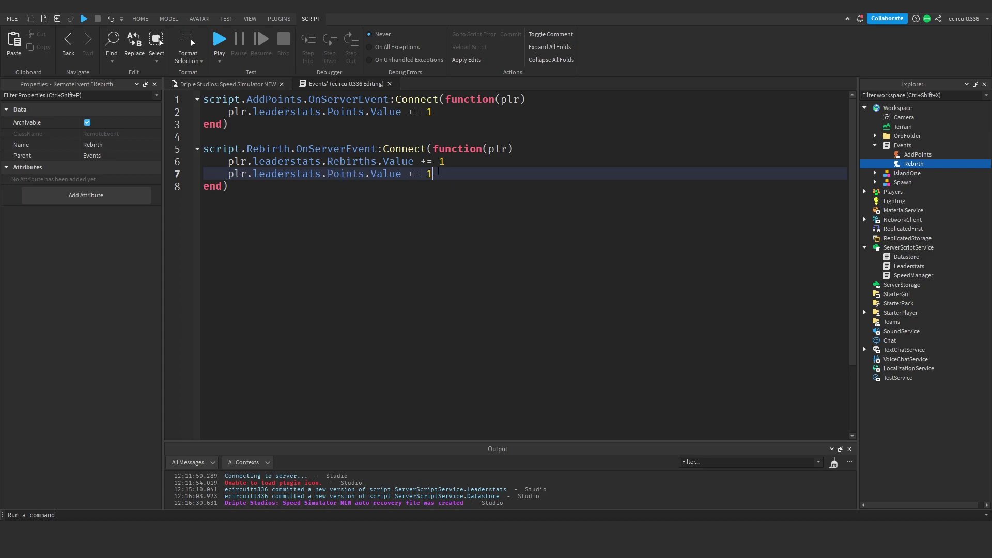
key(BackSpace)
key(BackSpace)
key(BackSpace)
key(BackSpace)
text(= 0)
Step: Move the Points.Value = 0 line above the Rebirths line in the Rebirth handler, leaving no blank line
drag(441, 178, 226, 178)
key(BackSpace)
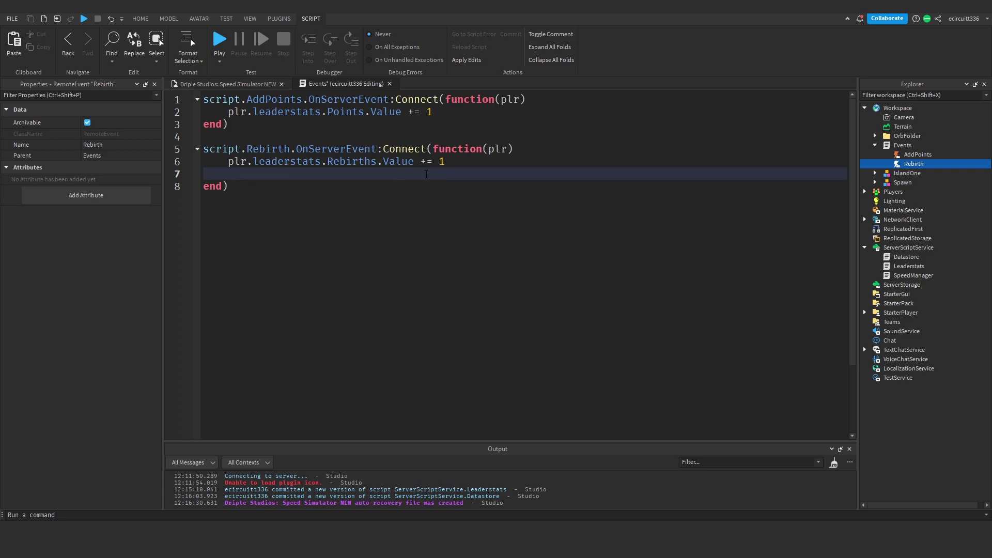
key(shift+Home)
key(BackSpace)
key(BackSpace)
click(543, 148)
key(Return)
key(ctrl+v)
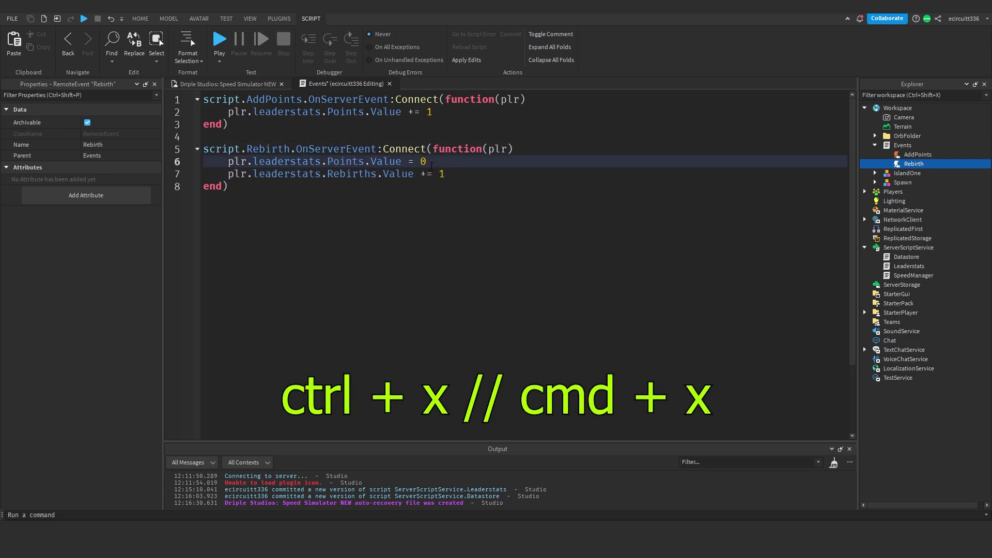
Step: Review the Points and Rebirths lines in the Rebirth handler and close the Events script
click(483, 184)
drag(483, 176, 456, 174)
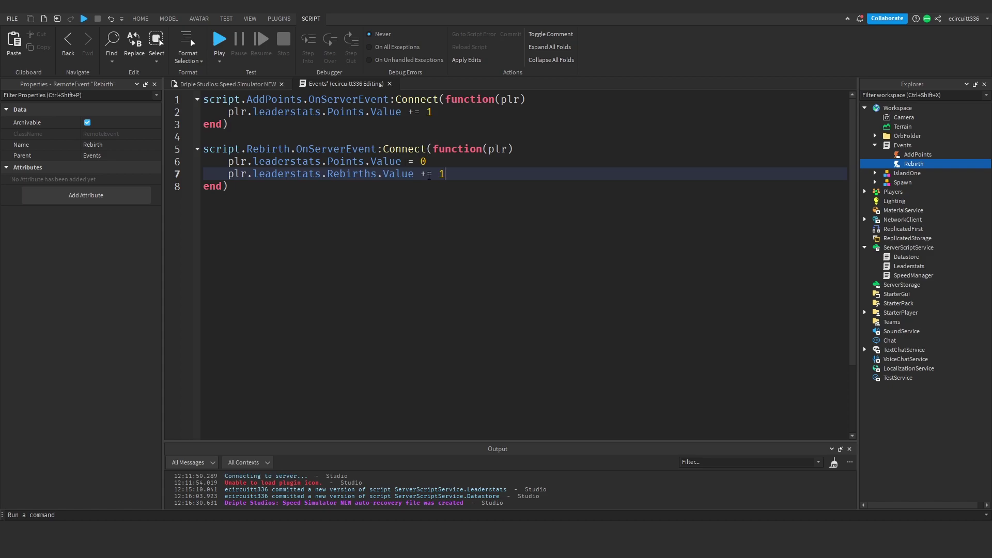
drag(230, 161, 452, 176)
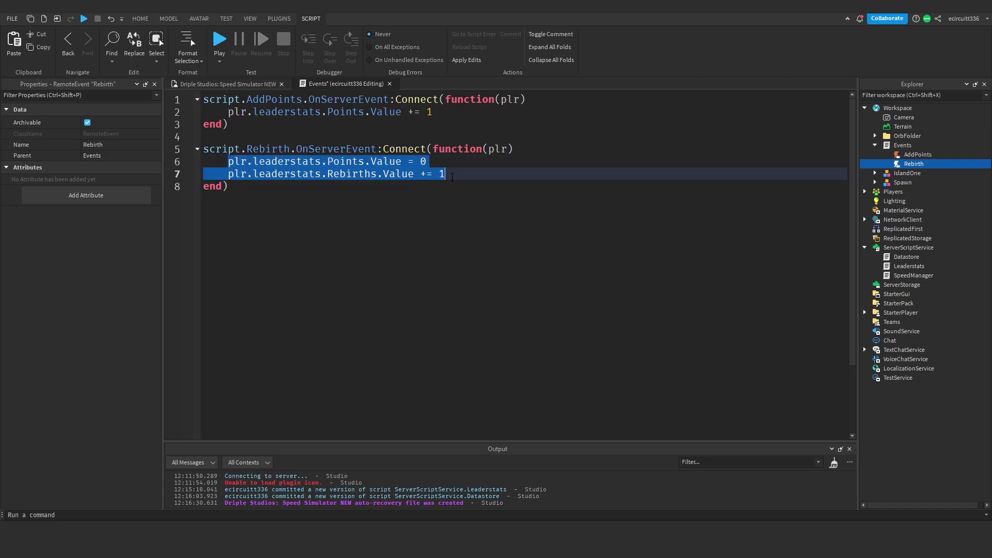
click(452, 176)
shift+click(291, 176)
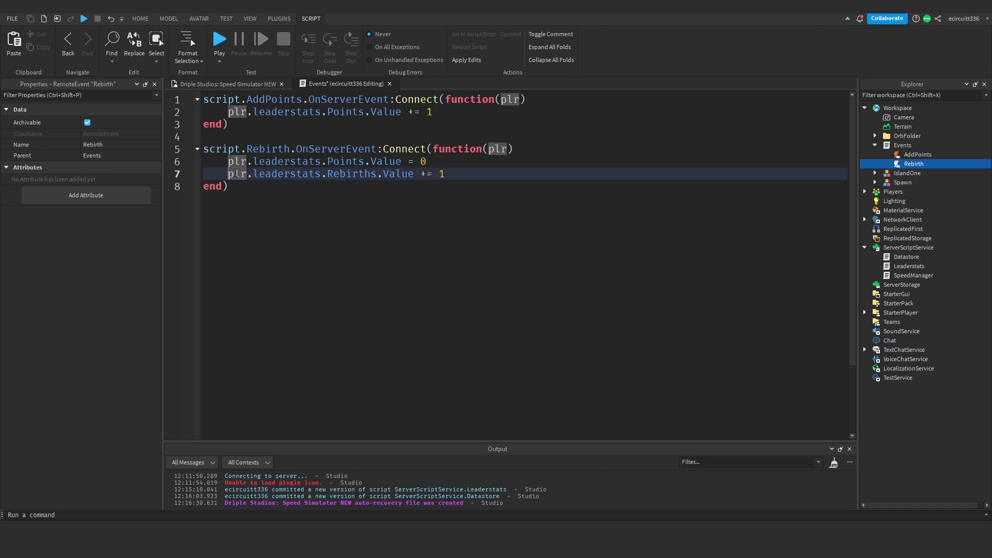
drag(426, 162, 228, 173)
click(482, 170)
click(229, 161)
click(434, 165)
click(225, 162)
click(442, 162)
click(446, 174)
click(230, 186)
click(389, 84)
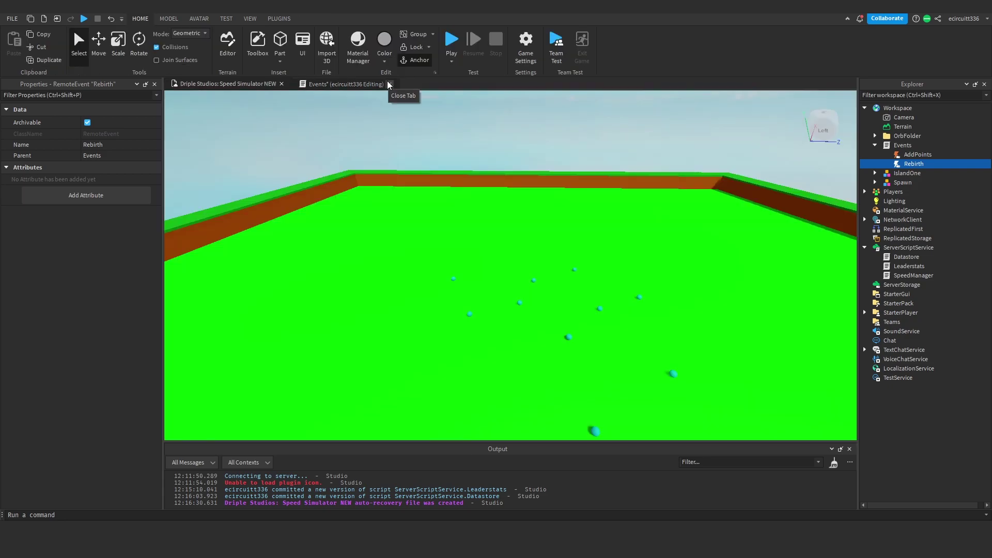
click(389, 84)
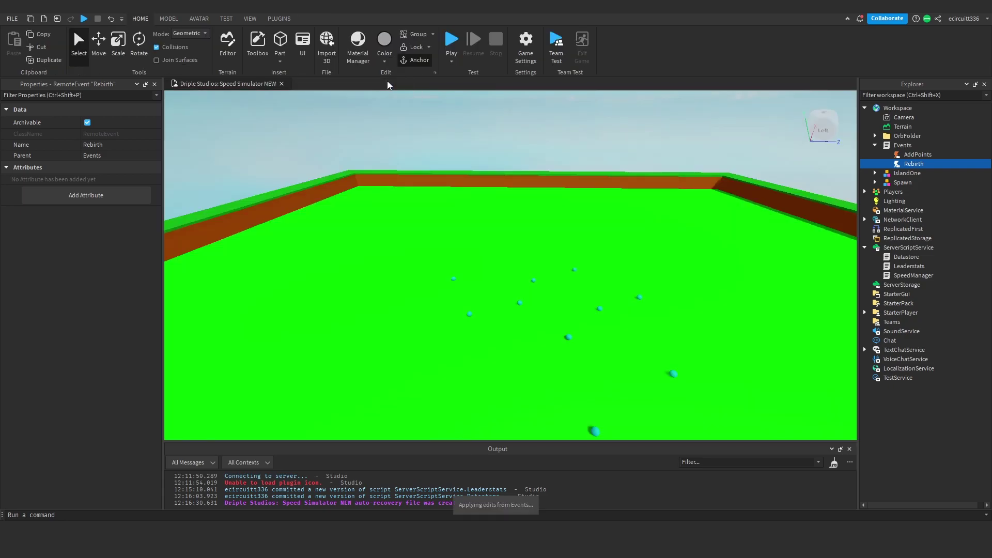
Step: Insert a ScreenGui into StarterGui and rename it MainScreen
click(920, 294)
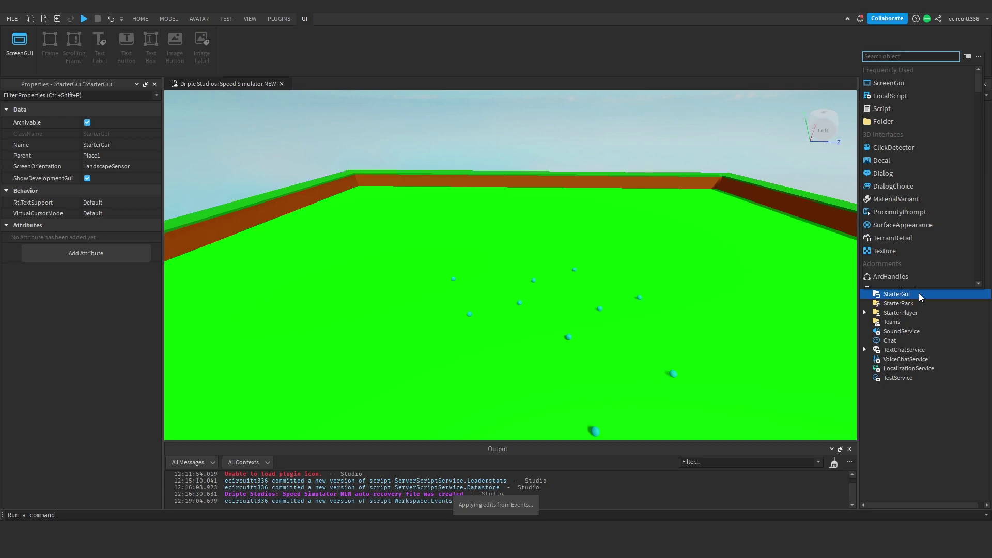
text(scre)
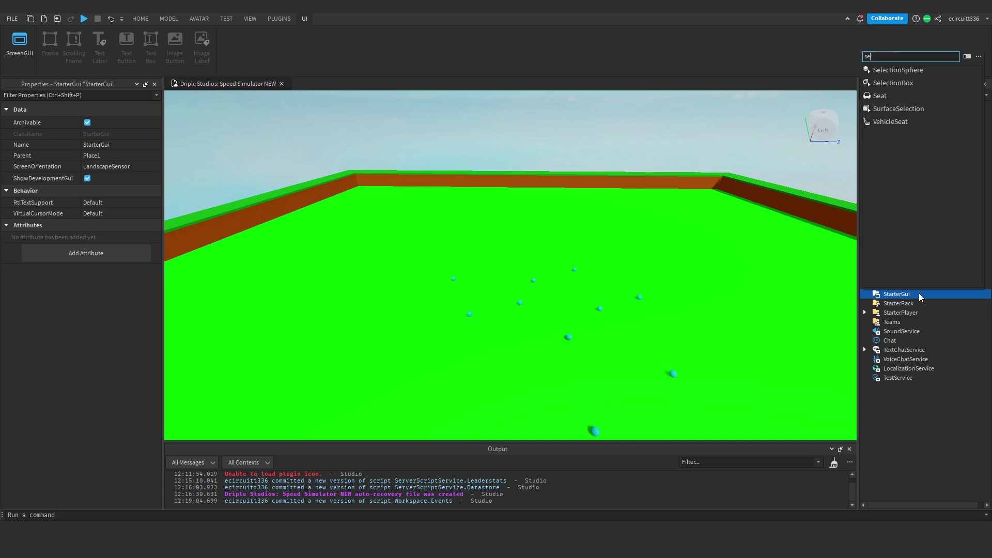
click(899, 70)
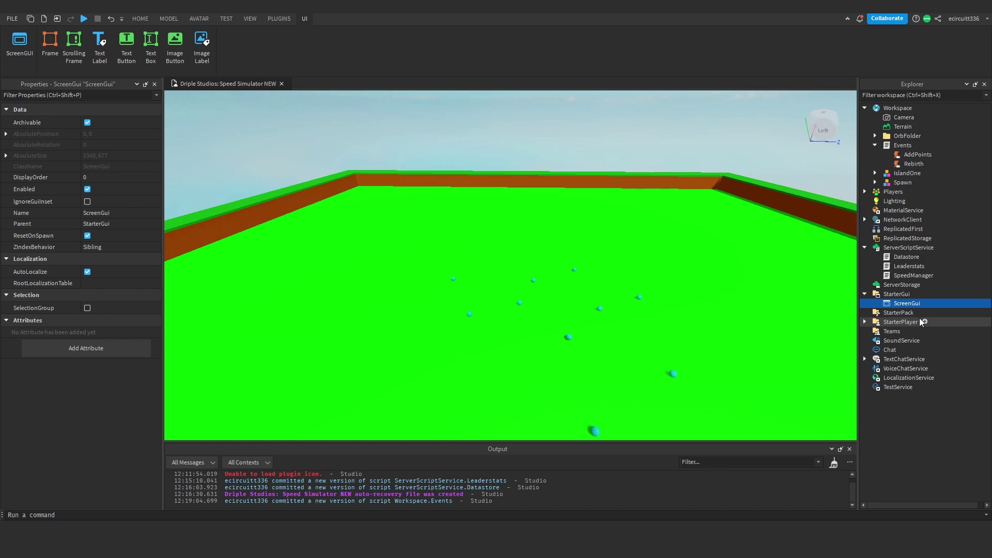
right_click(910, 304)
click(900, 75)
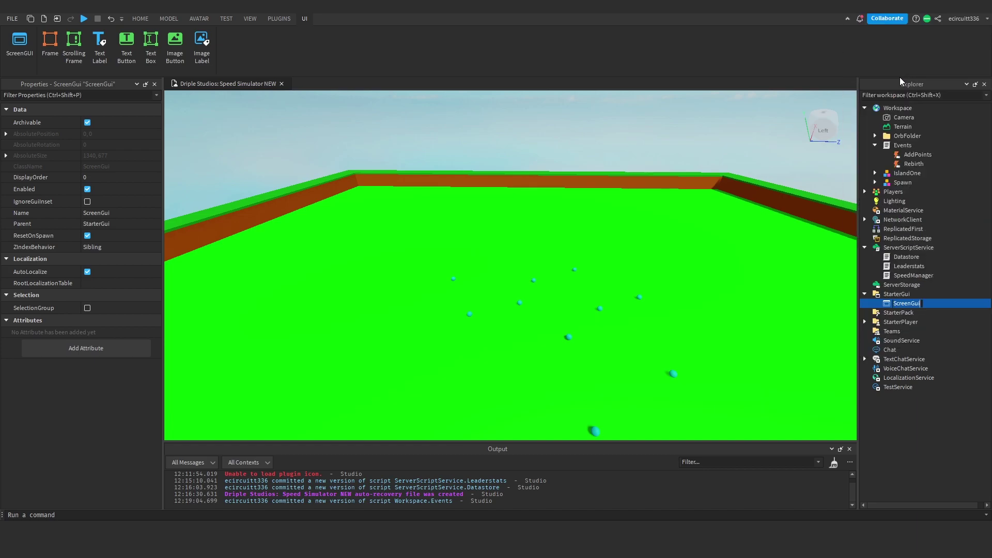
text(MainScreen)
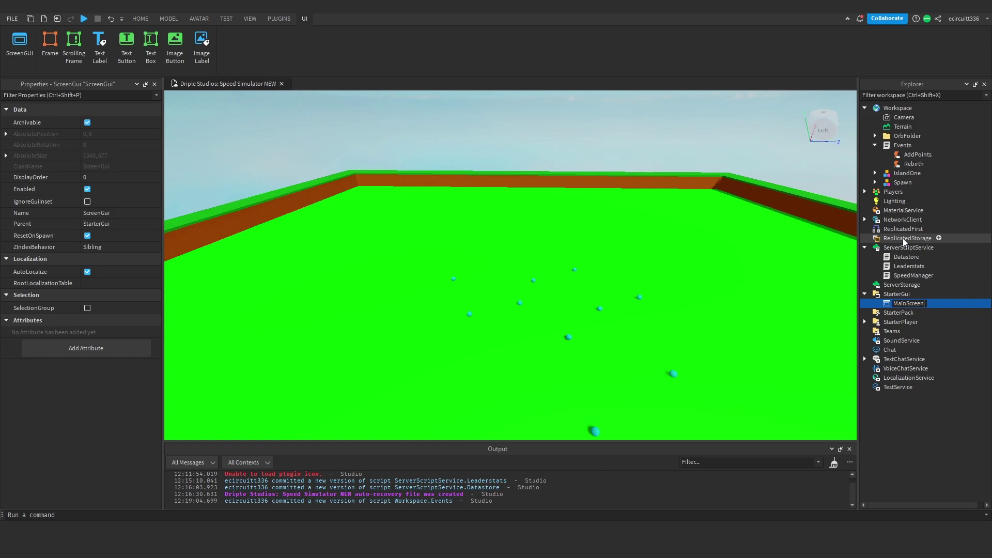
key(Return)
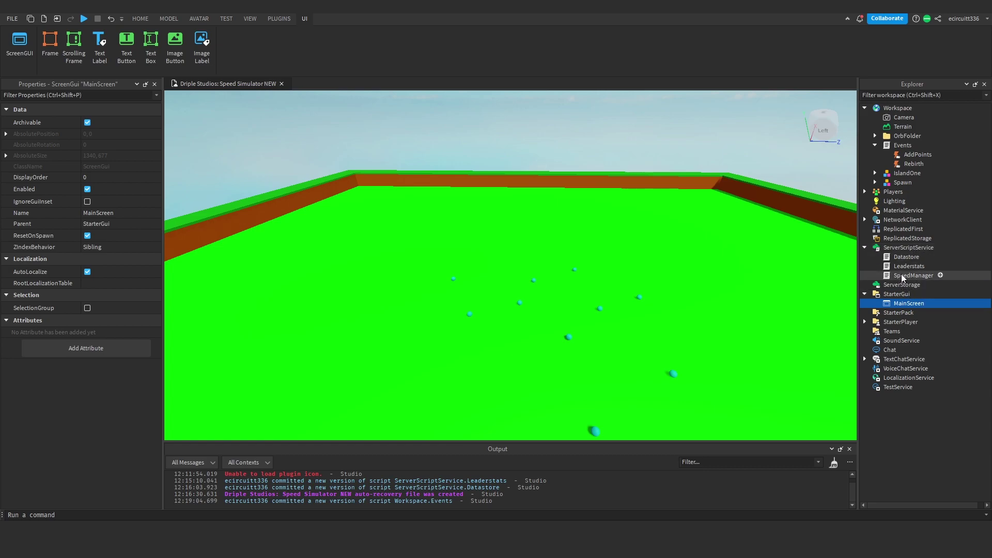
Step: Add a TextButton to the MainScreen GUI and name it Rebirth
right_drag(677, 278, 677, 278)
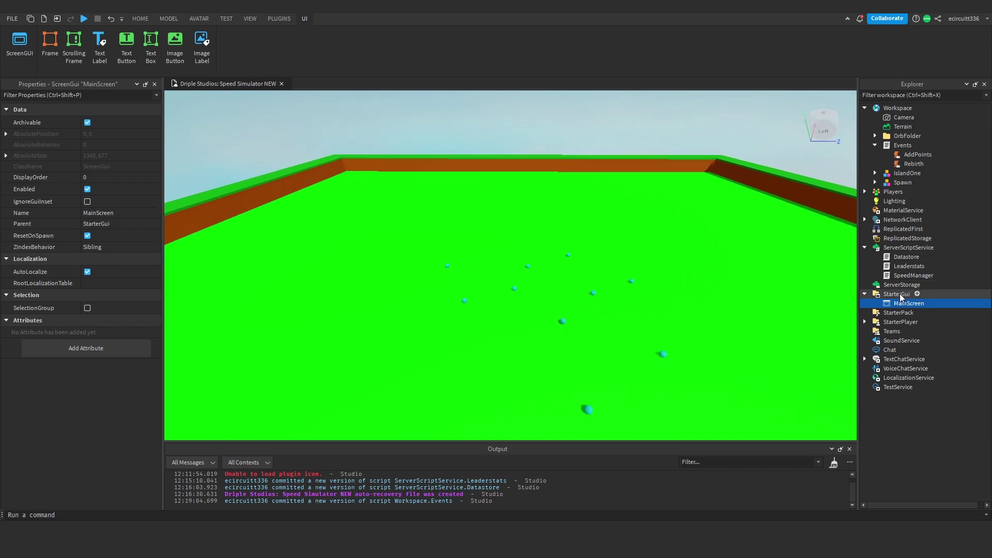
click(931, 303)
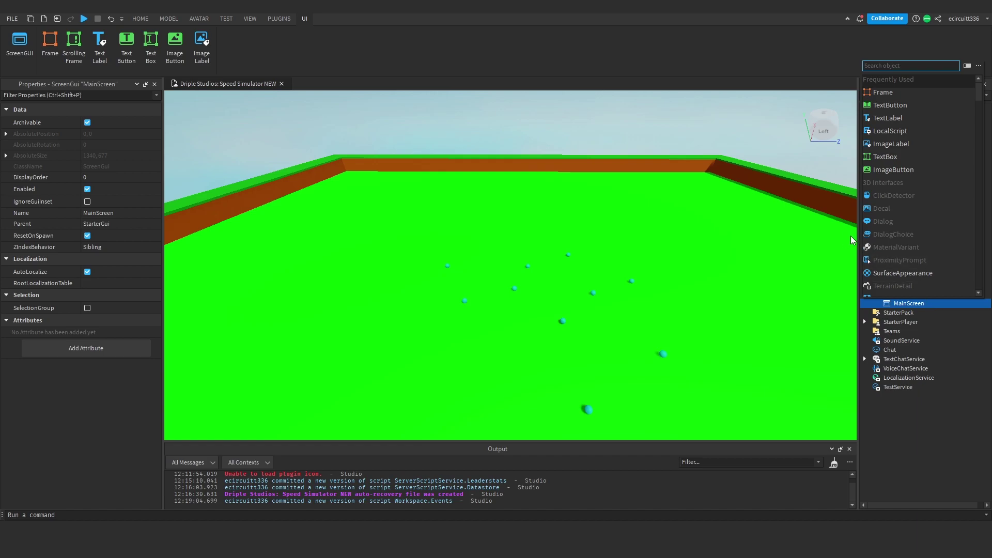
text(butt)
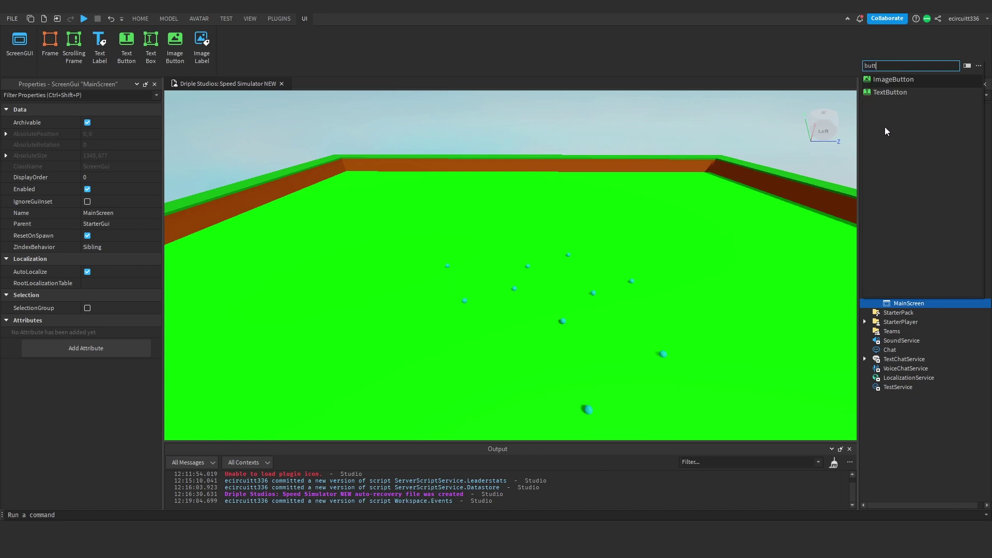
click(890, 93)
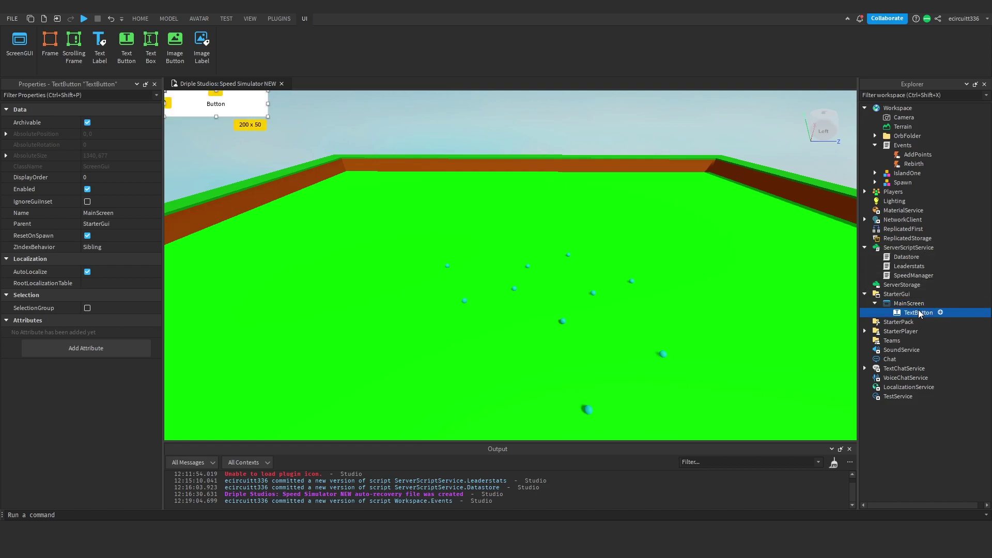
text(Rebirth)
key(Return)
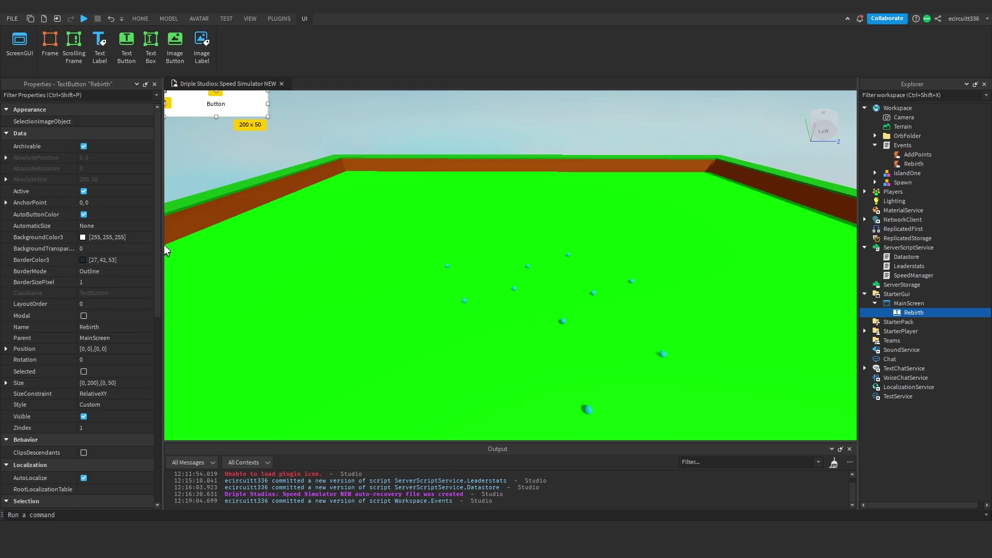
Step: Set the Rebirth button's background colour to light blue (0, 179, 255)
click(81, 237)
drag(562, 202, 541, 178)
click(562, 365)
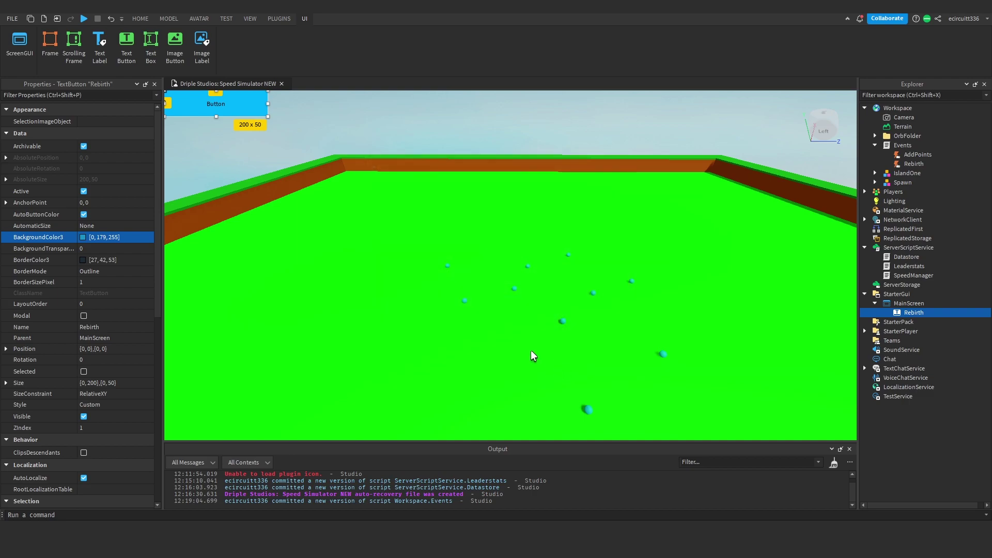
Step: Enable TextScaled for the Rebirth button and set its text colour to white (255, 255, 255)
scroll(132, 268, down, 10)
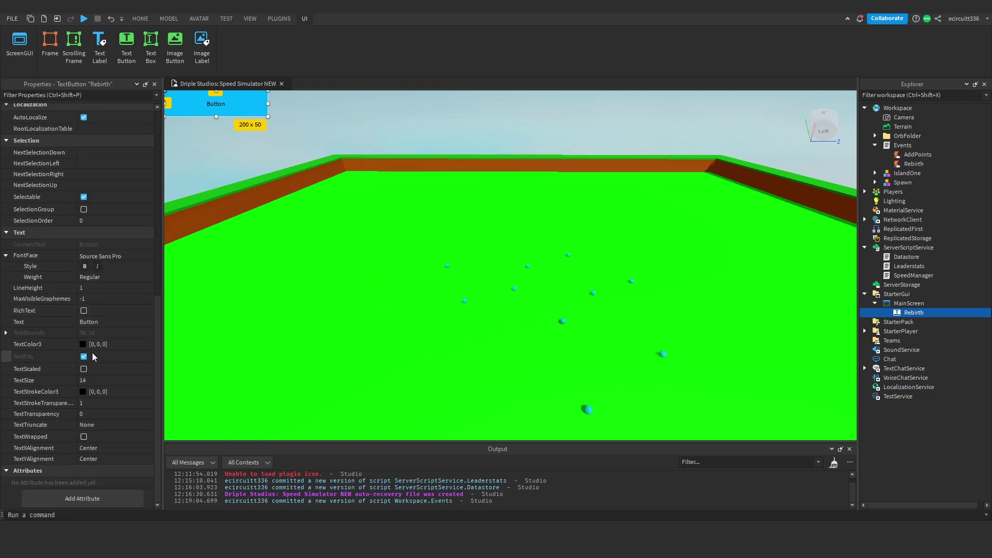
click(101, 370)
click(101, 370)
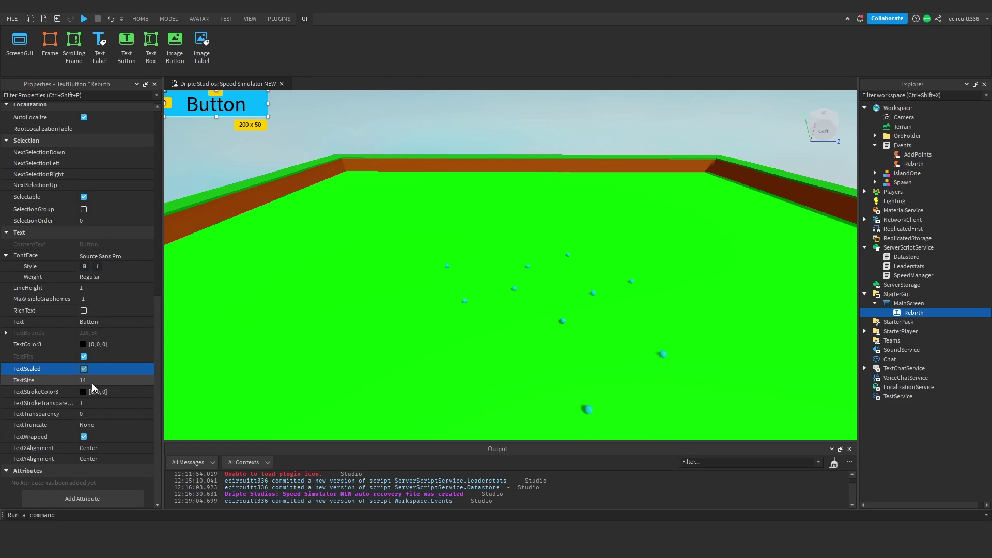
click(83, 345)
click(489, 255)
click(563, 365)
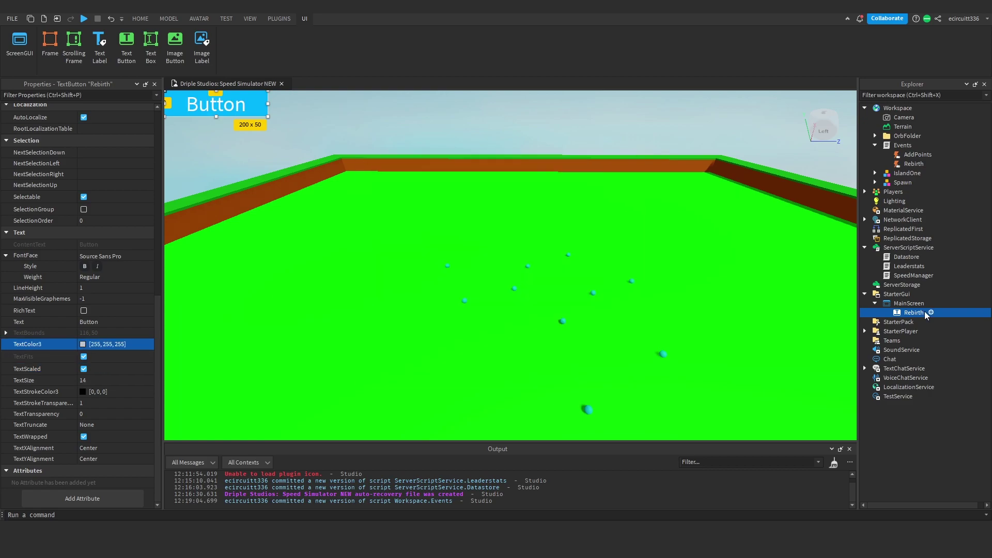
Step: Add a UICorner to the Rebirth button to round its corners
click(931, 313)
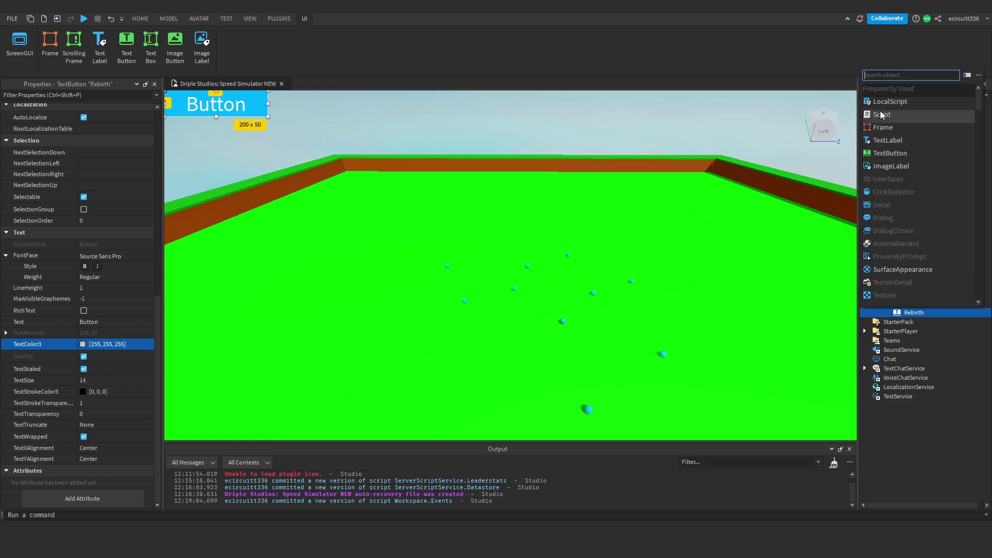
text(text)
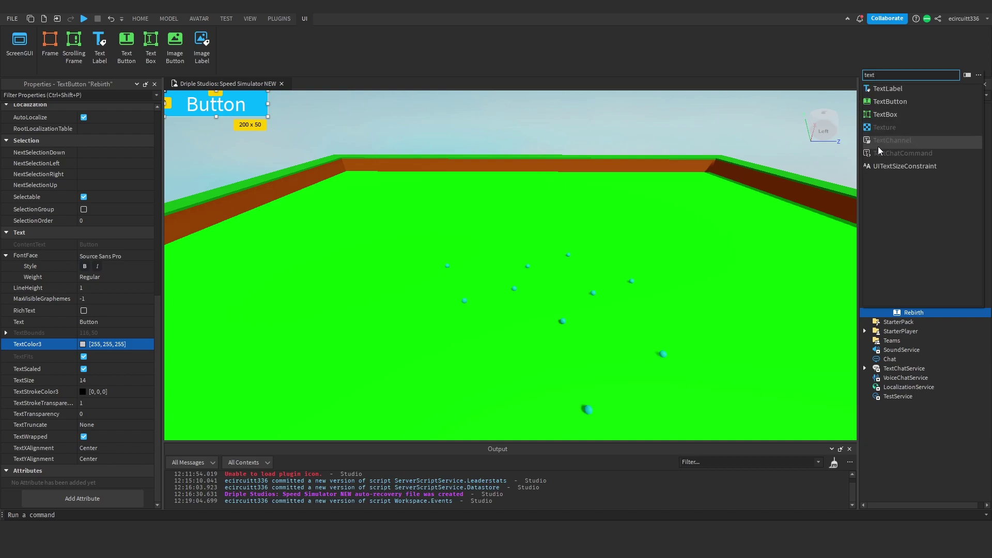
key(BackSpace)
key(BackSpace)
key(BackSpace)
key(BackSpace)
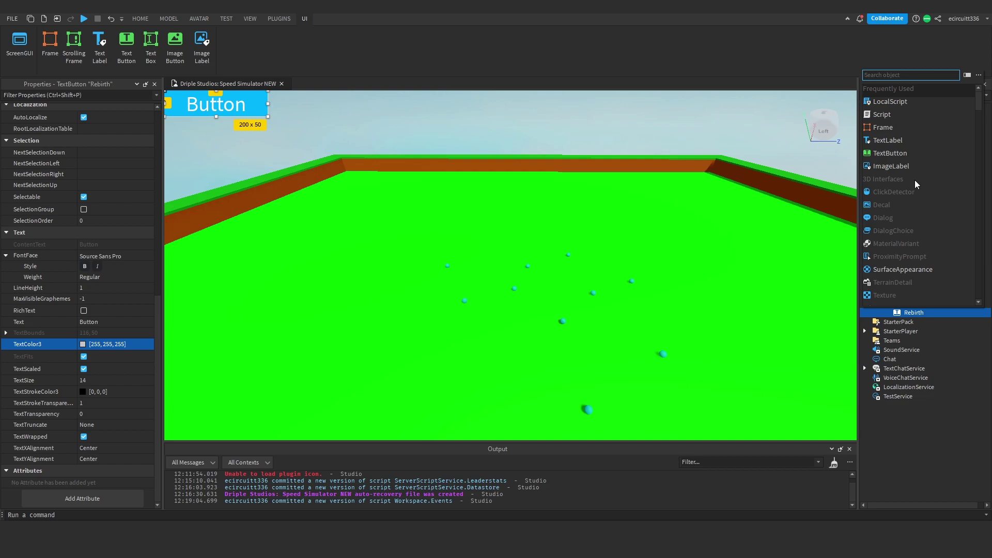
text(uico)
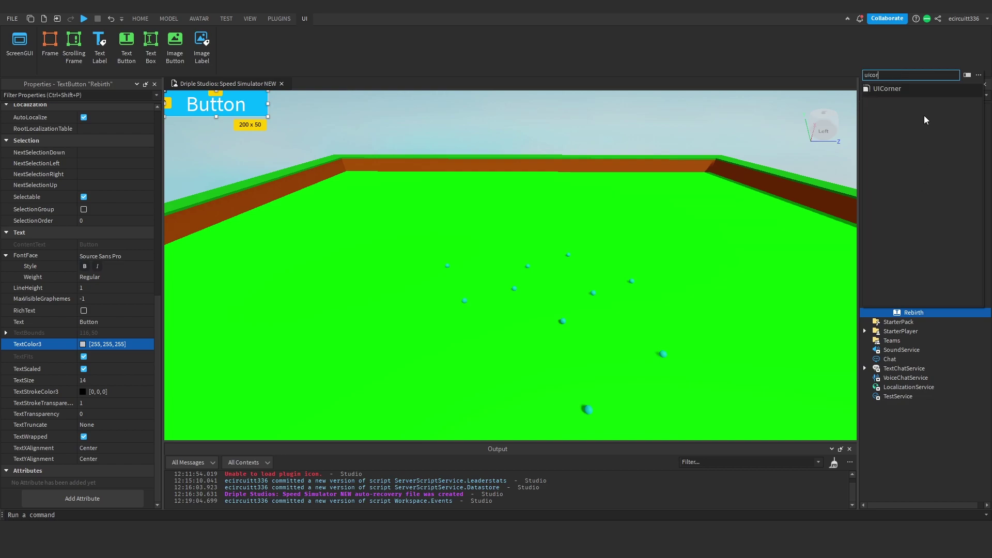
text(r)
click(901, 91)
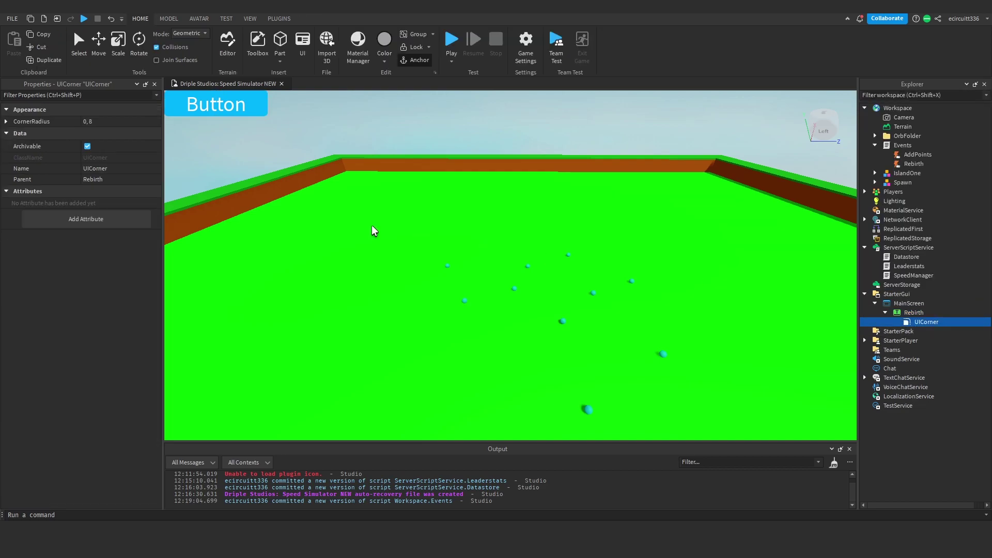
Step: Set the UICorner's CornerRadius to 0.2, 0
click(120, 123)
text(0.1)
key(Return)
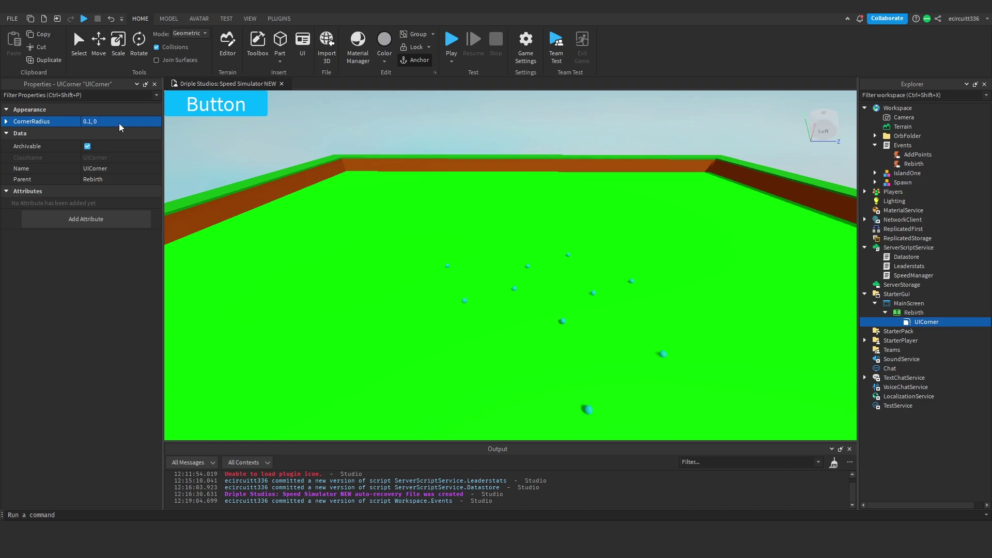
click(119, 122)
text(0.3)
key(Return)
click(118, 122)
key(BackSpace)
text(25)
key(Return)
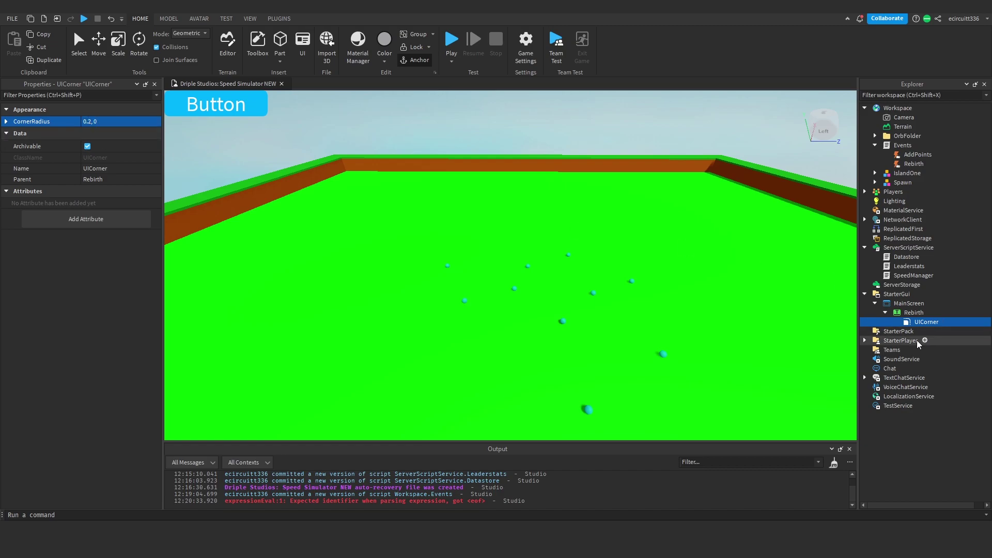
Step: Set the Rebirth button's text stroke transparency to 0
click(911, 315)
scroll(78, 323, down, 5)
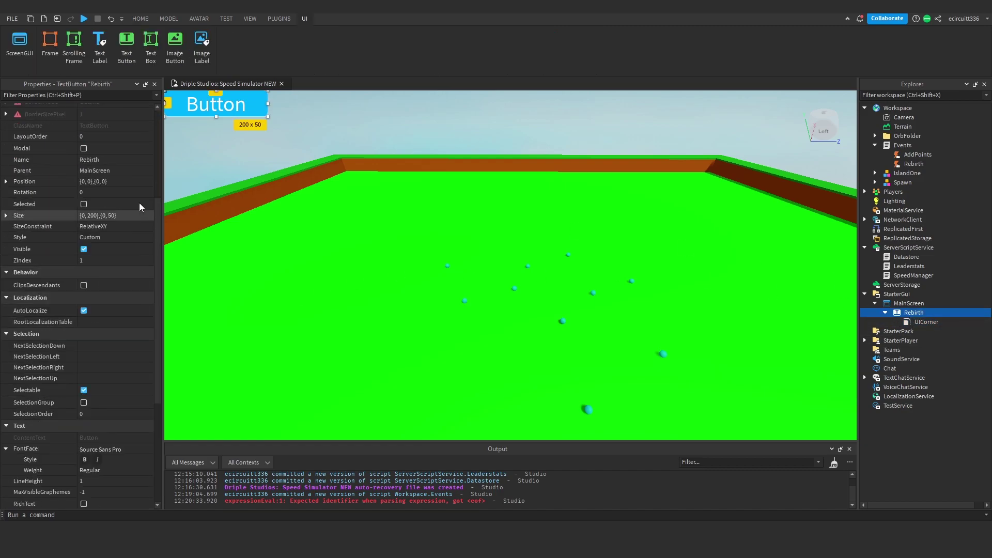
click(289, 118)
click(914, 313)
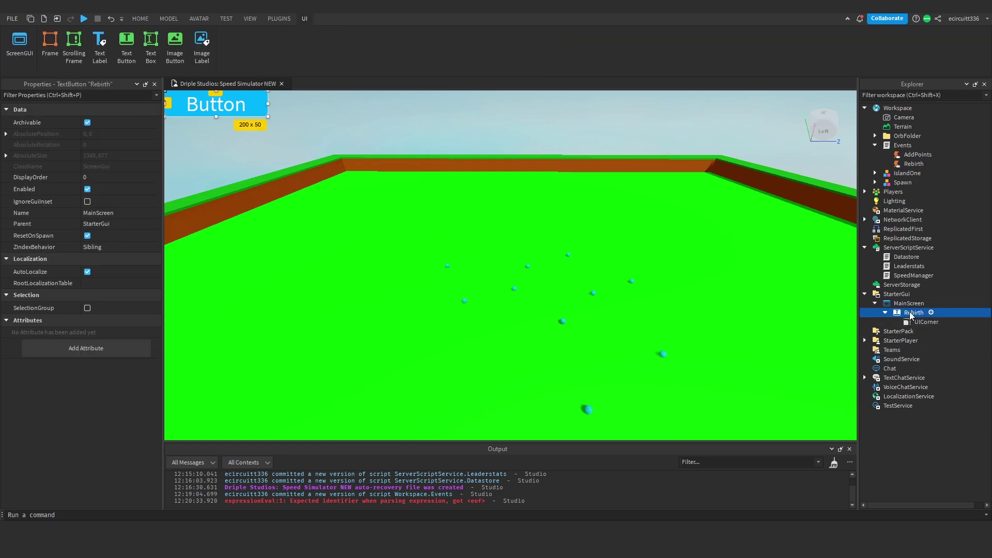
scroll(111, 344, down, 3)
click(95, 425)
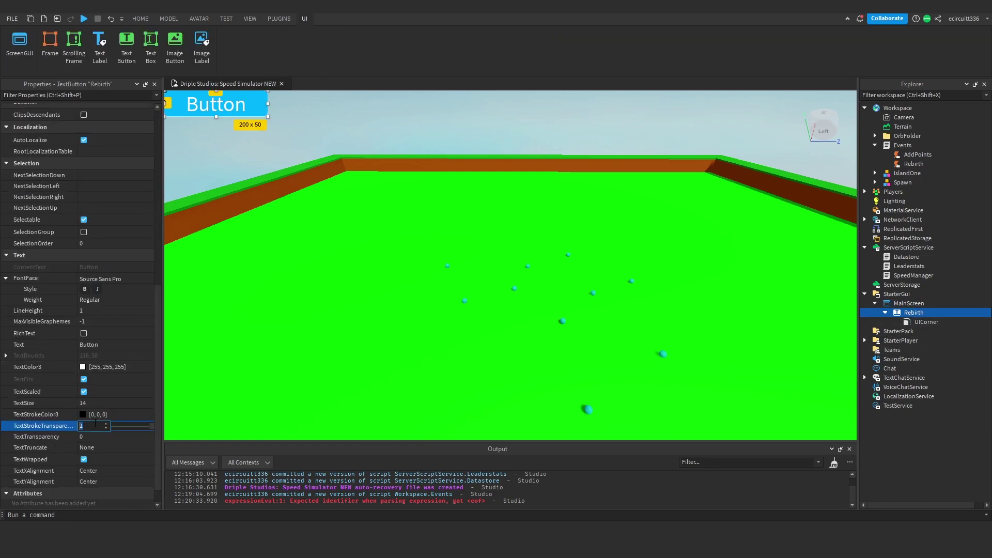
text(0)
key(Return)
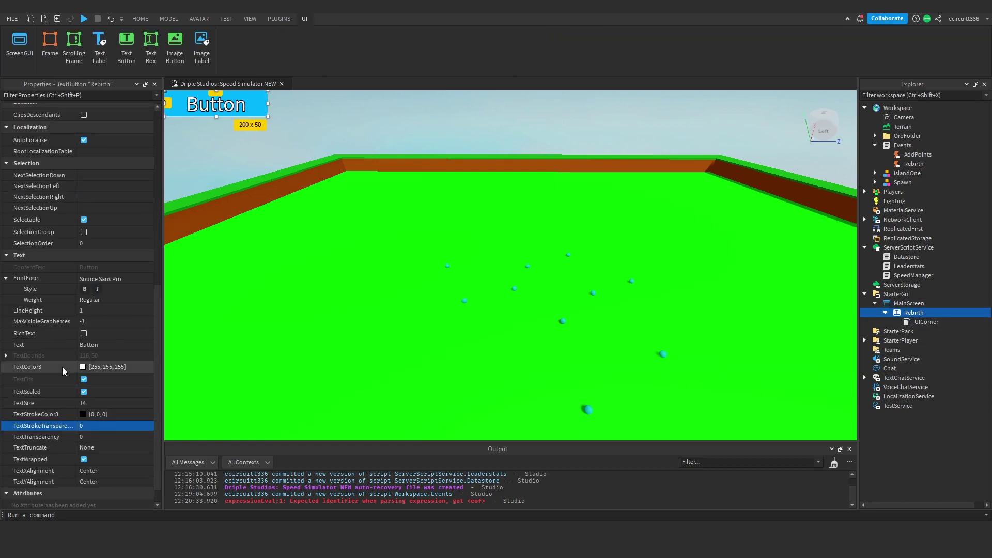
Step: Set the Rebirth button's text stroke colour to dark blue (0, 65, 185)
click(83, 415)
drag(539, 239, 538, 165)
click(617, 206)
click(564, 365)
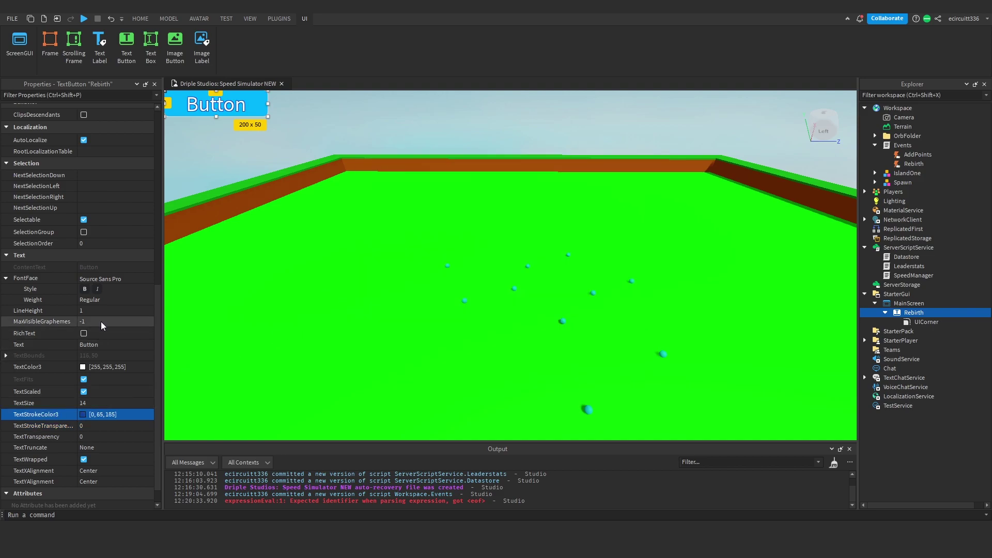
Step: Change the Rebirth button's displayed text to "Rebirth"
click(106, 345)
text(Rebirth)
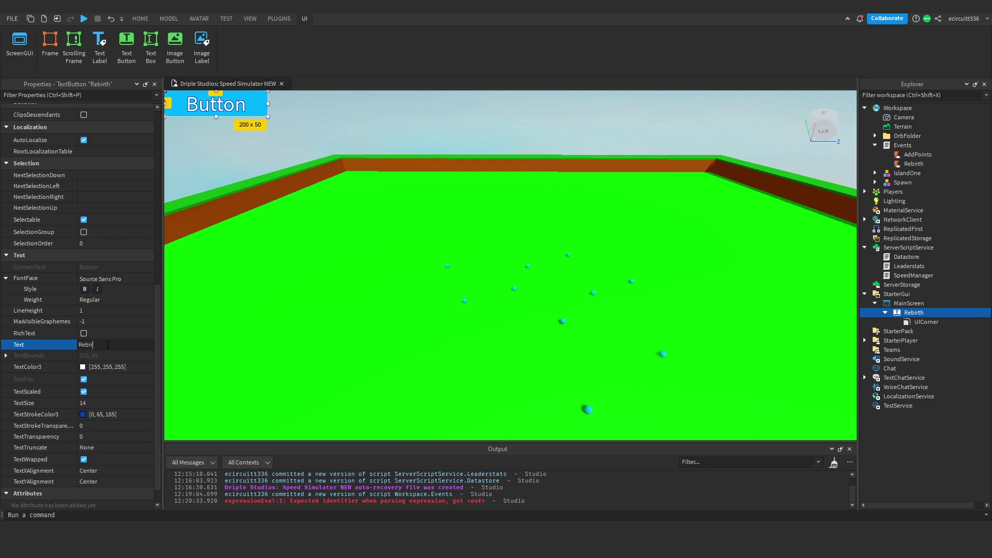
key(Return)
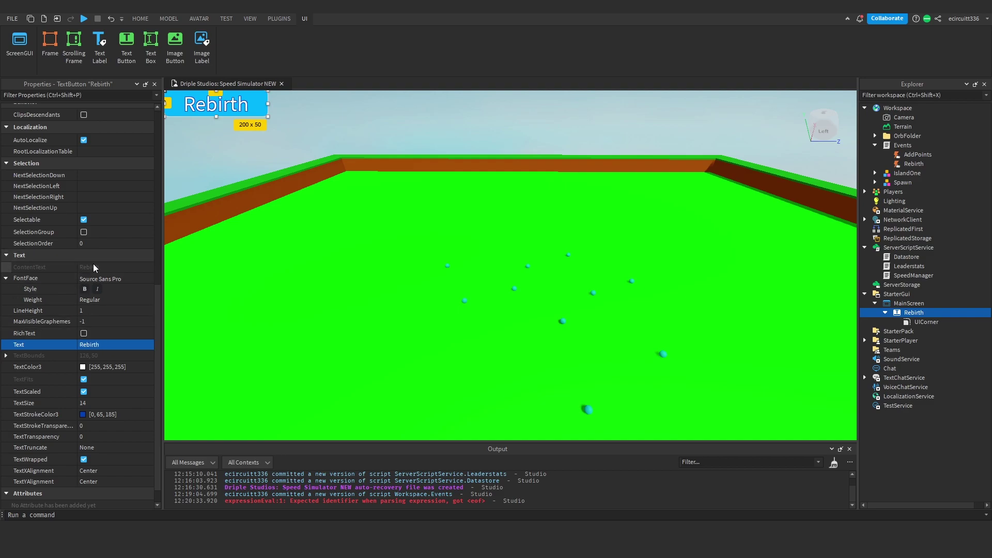
Step: Set the Rebirth button's size to the scale values {0.225, 0},{0.125, 0}
scroll(92, 262, up, 6)
scroll(298, 155, down, 3)
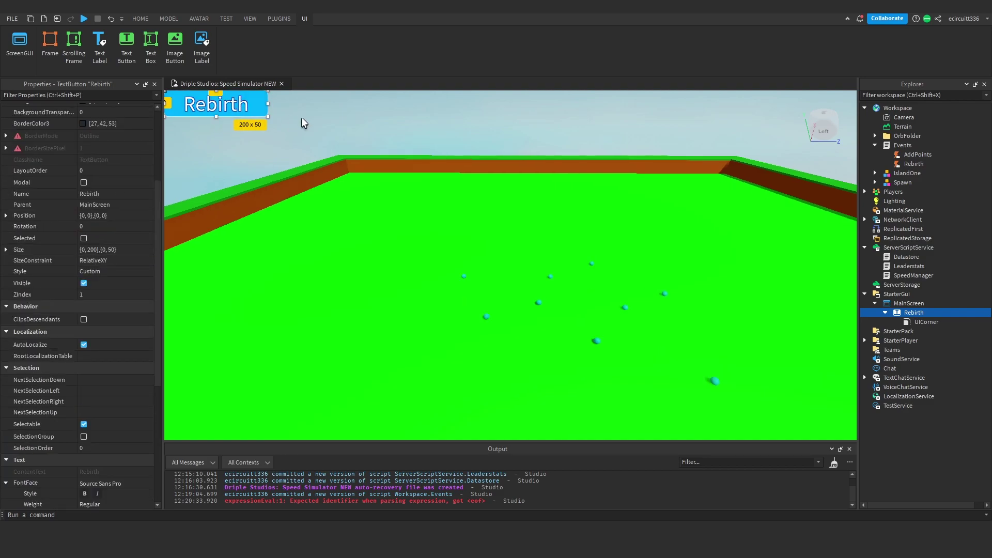
scroll(295, 164, down, 1)
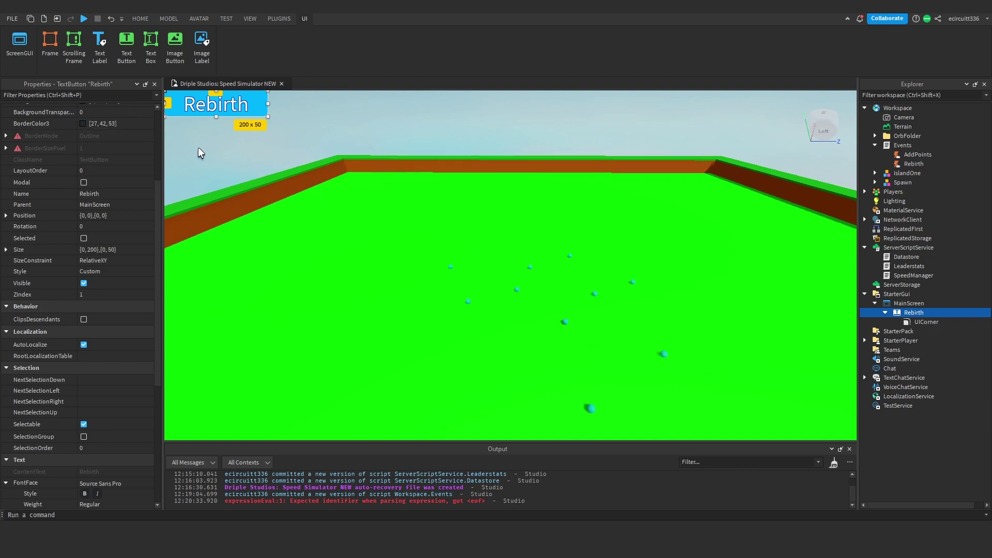
scroll(132, 225, up, 2)
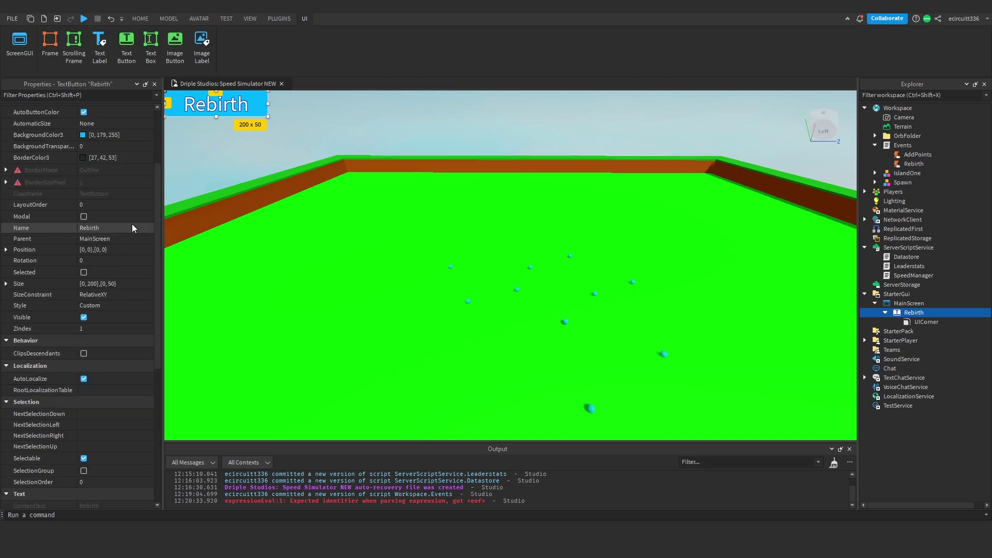
scroll(132, 225, up, 2)
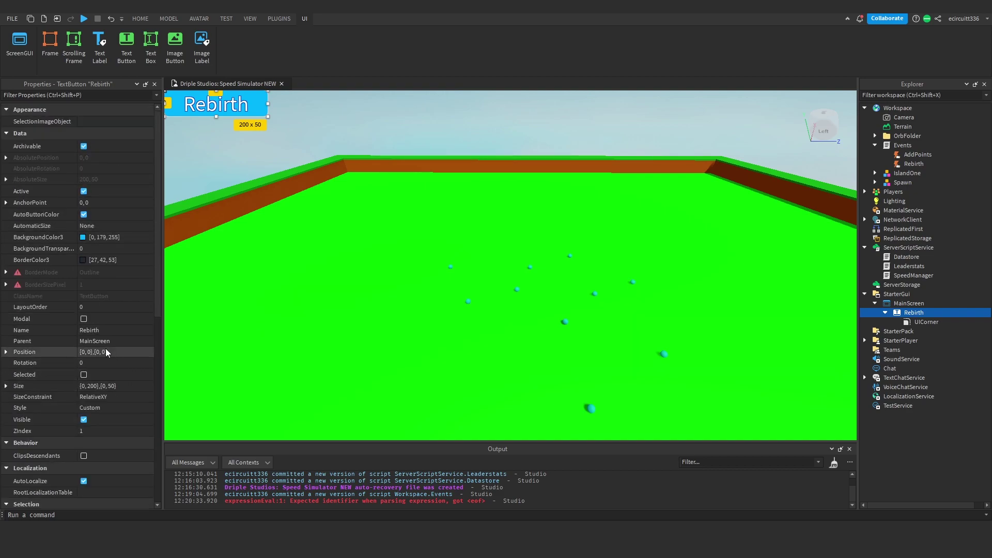
click(118, 384)
text(0.2)
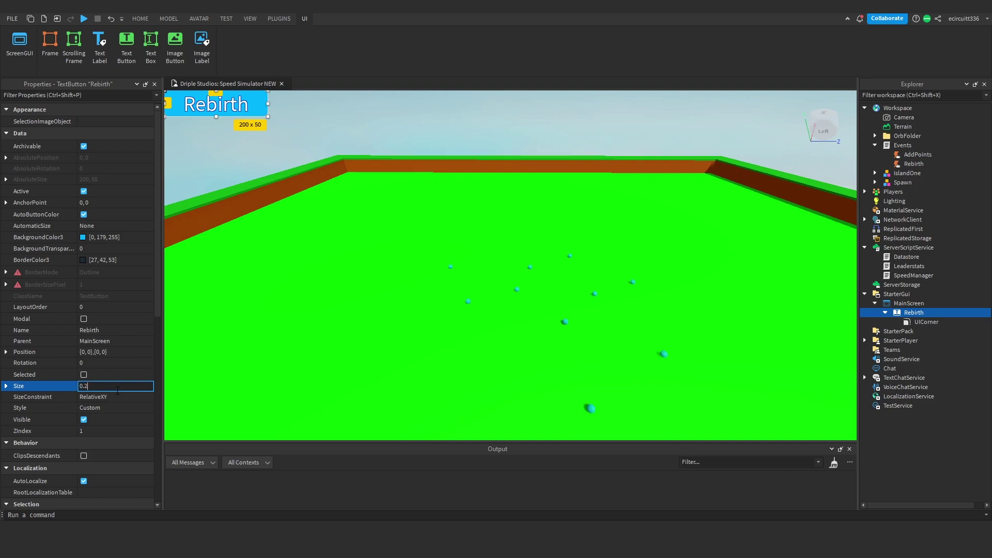
text(25,0,0.125,0)
key(Return)
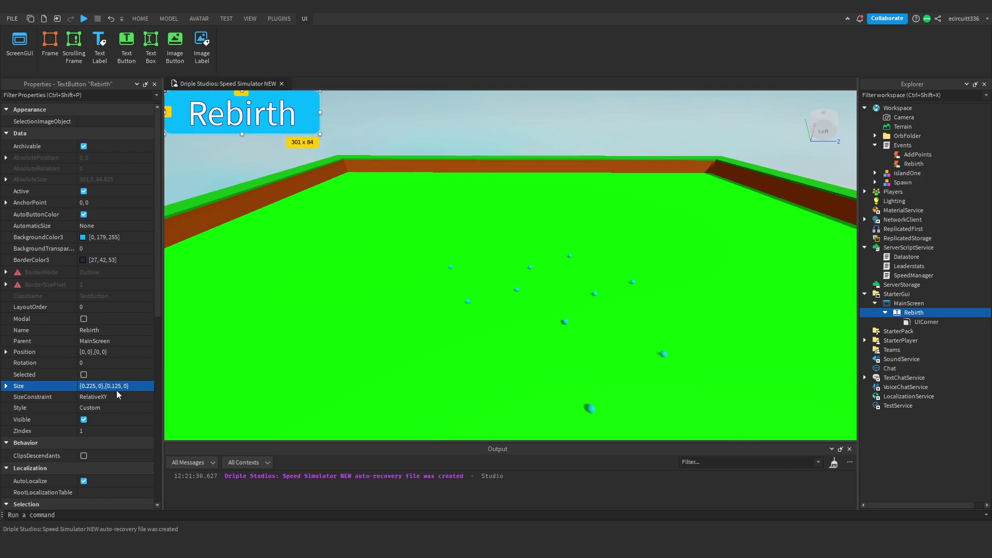
Step: Shrink the Rebirth button to about {0.131, 0},{0.087, 0} and place it near the left screen edge at about {0.009, 0},{0.456, 0}
drag(302, 93, 359, 145)
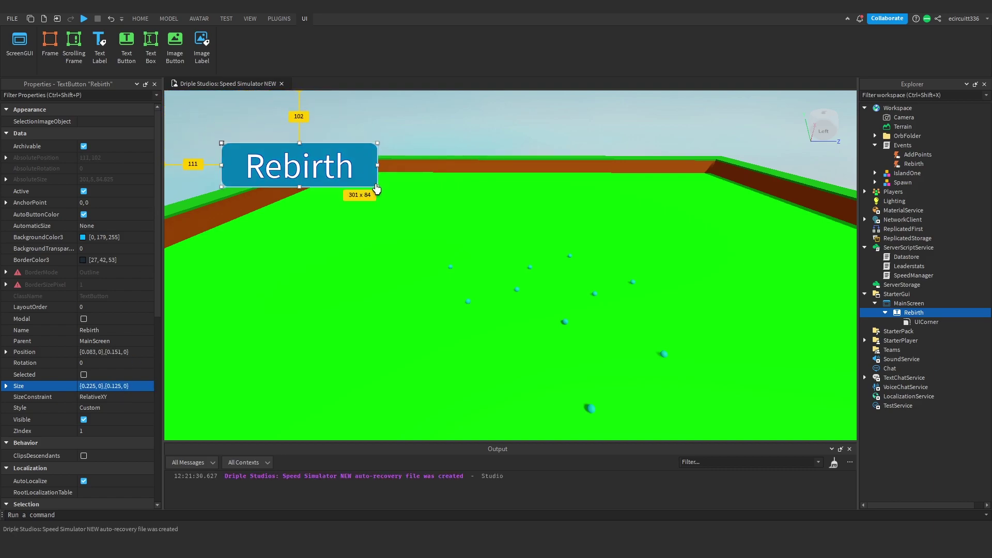
drag(377, 187, 257, 275)
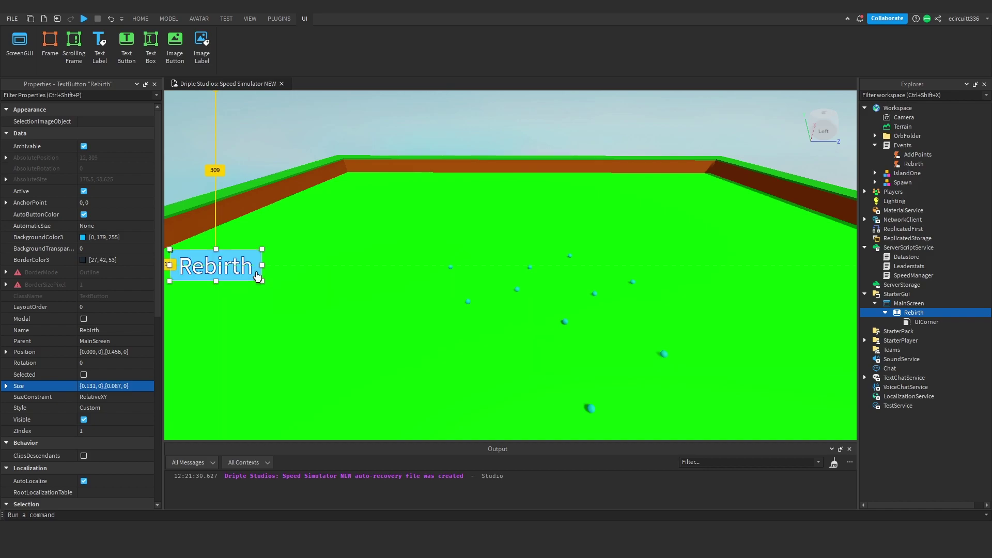
click(96, 387)
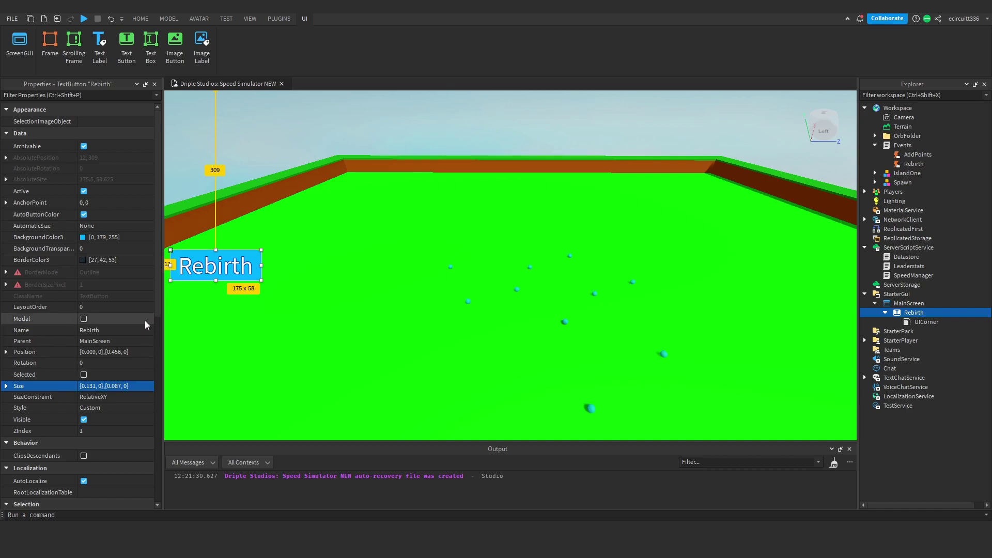
click(141, 351)
drag(211, 270, 209, 271)
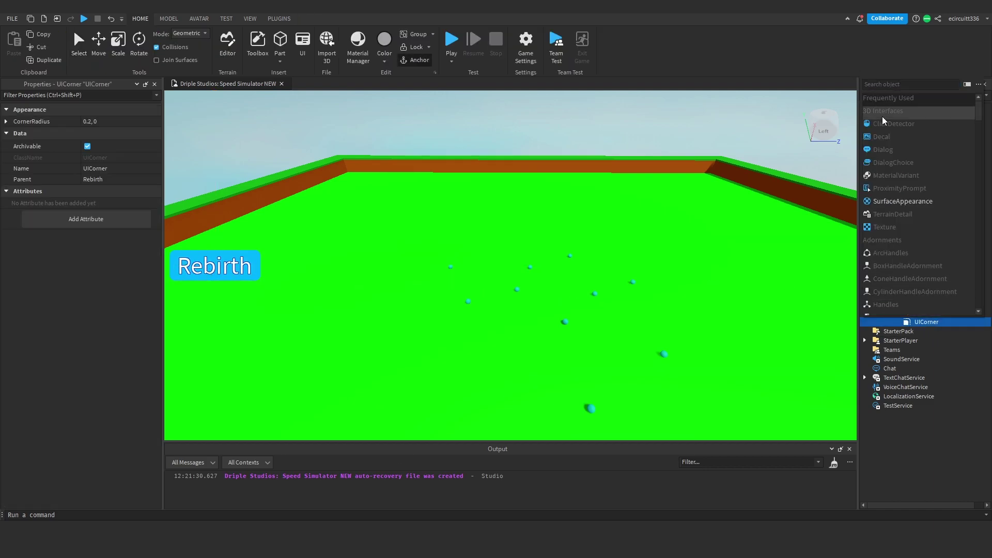
Step: Insert a LocalScript under the UICorner and clear its default code
key(ctrl+i)
text(lo)
key(Return)
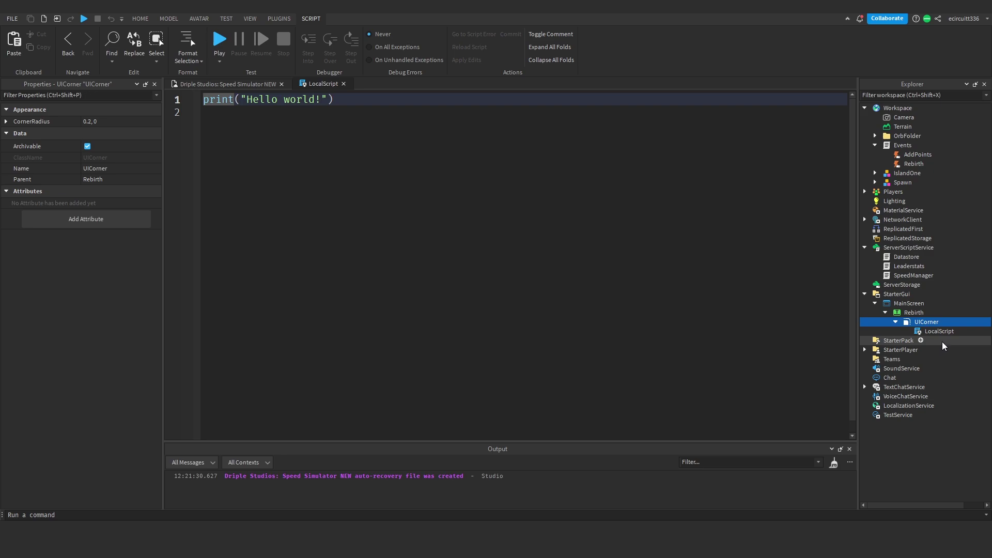
key(ctrl+a)
key(BackSpace)
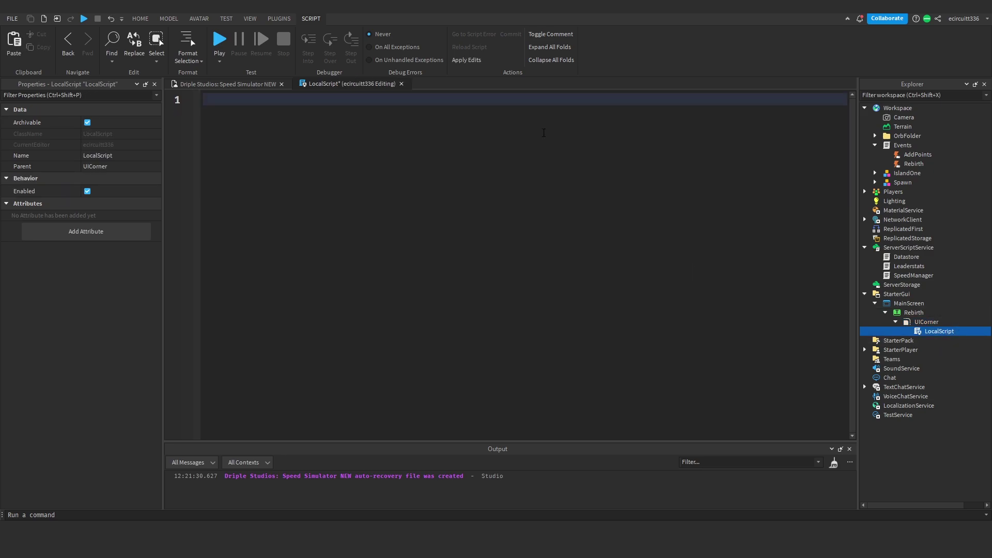
Step: Rename the new LocalScript as RebirthEvent
click(916, 331)
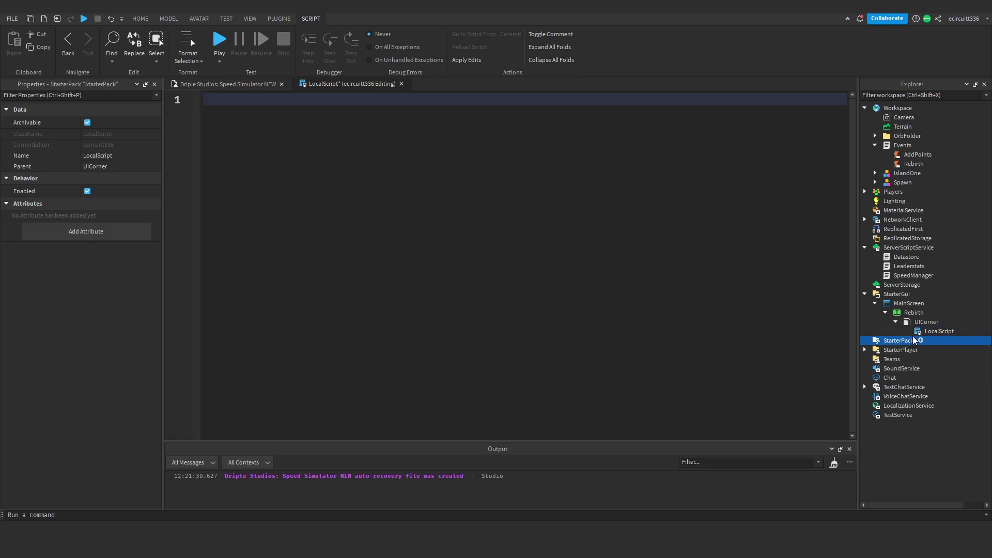
key(F2)
text(Re)
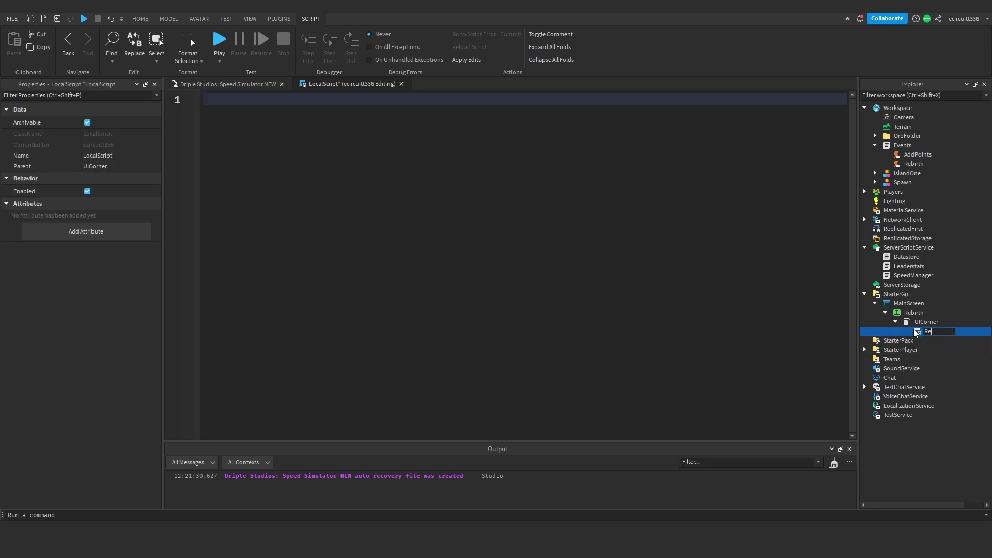
text(birthEvent)
key(Return)
click(925, 321)
click(925, 333)
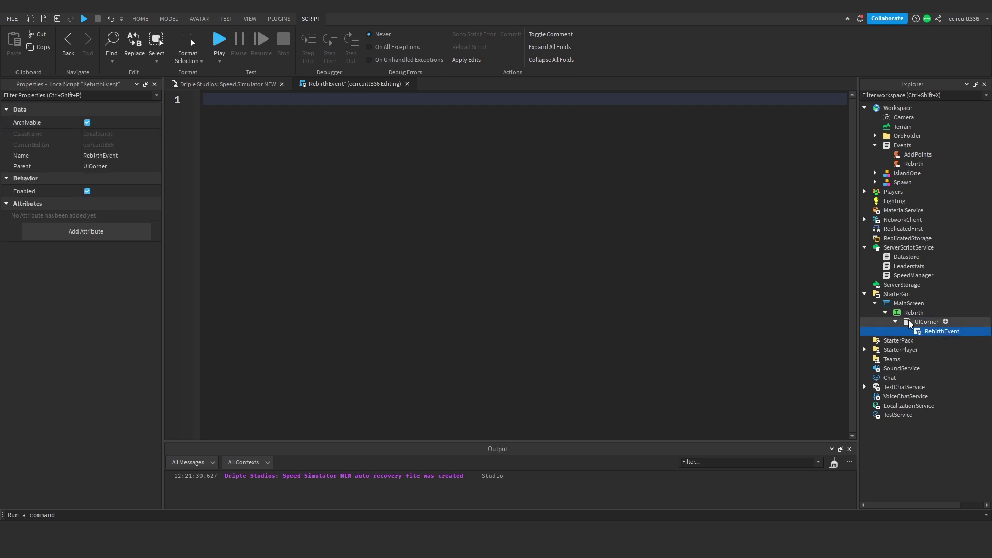
Step: Declare the local player in the RebirthEvent script with local plr = game.Players.LocalPlayer
click(417, 186)
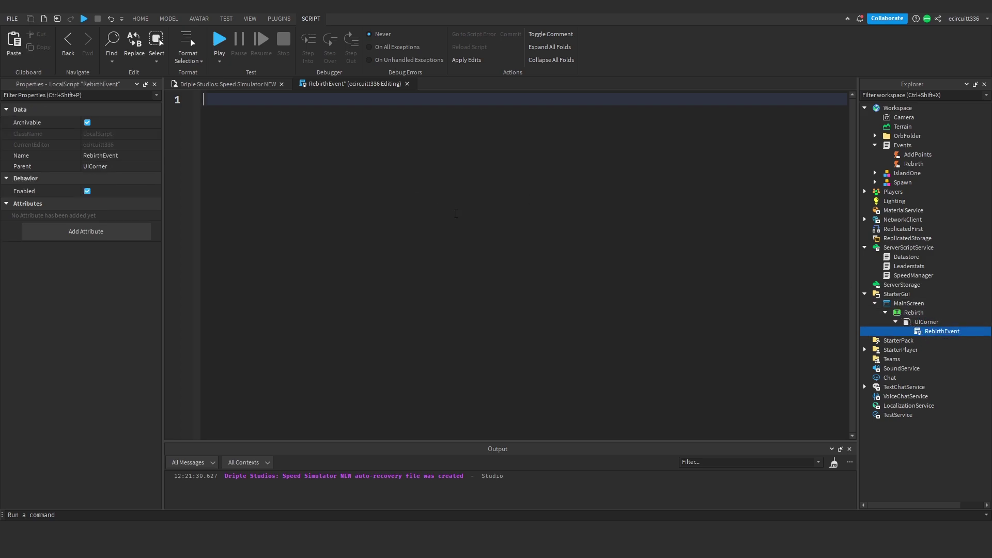
text(lo)
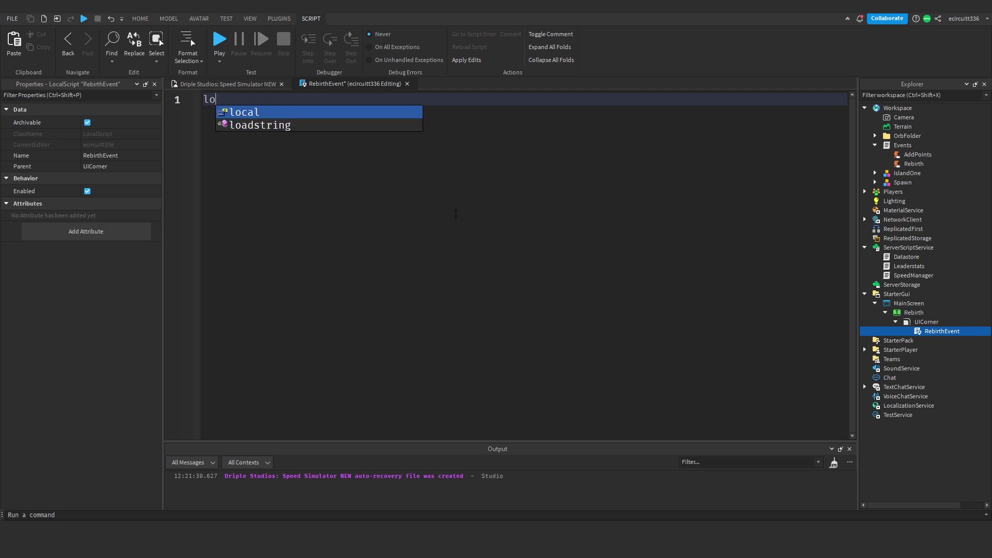
text(cal plr = game.Players>l)
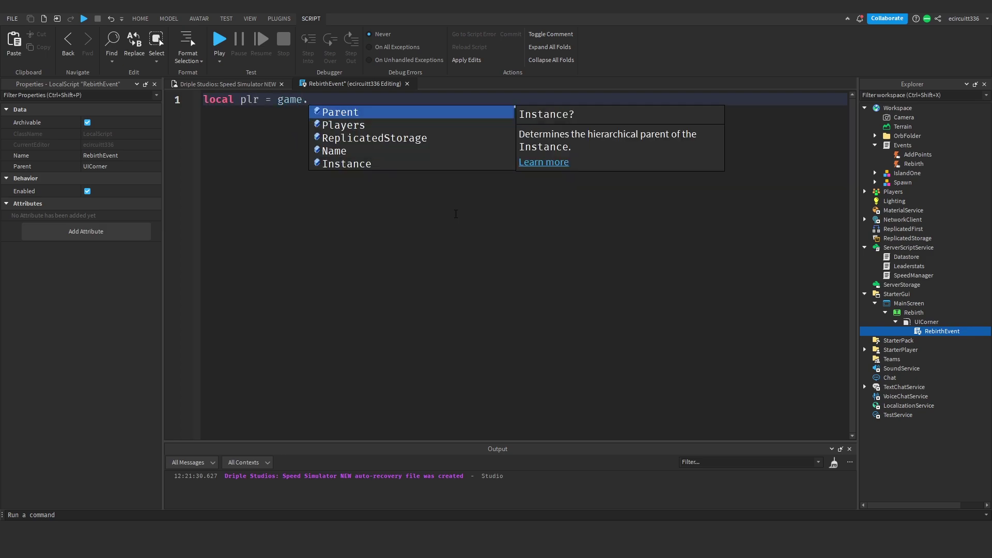
key(BackSpace)
text(.)
key(BackSpace)
key(BackSpace)
text(.)
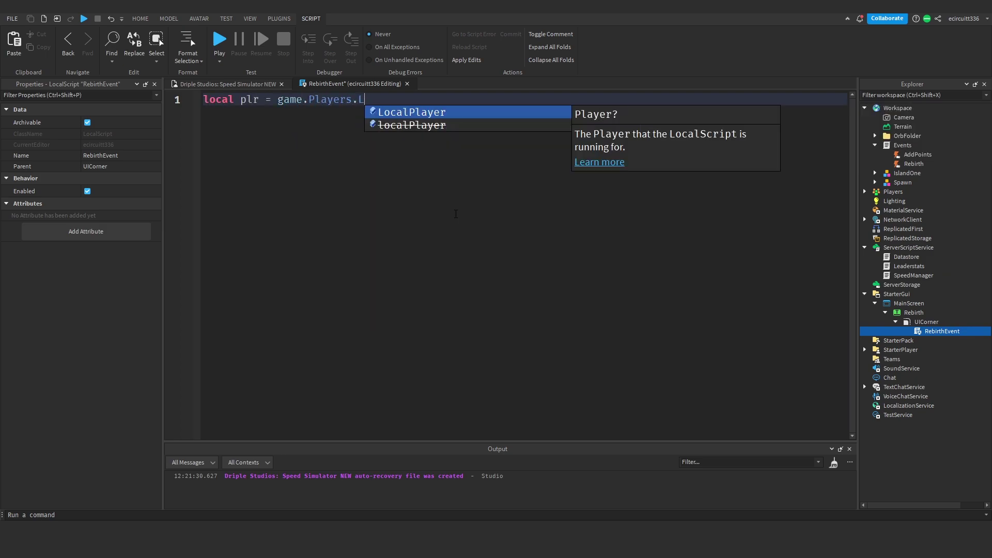
text(LocalPlayer)
double_click(239, 100)
click(239, 99)
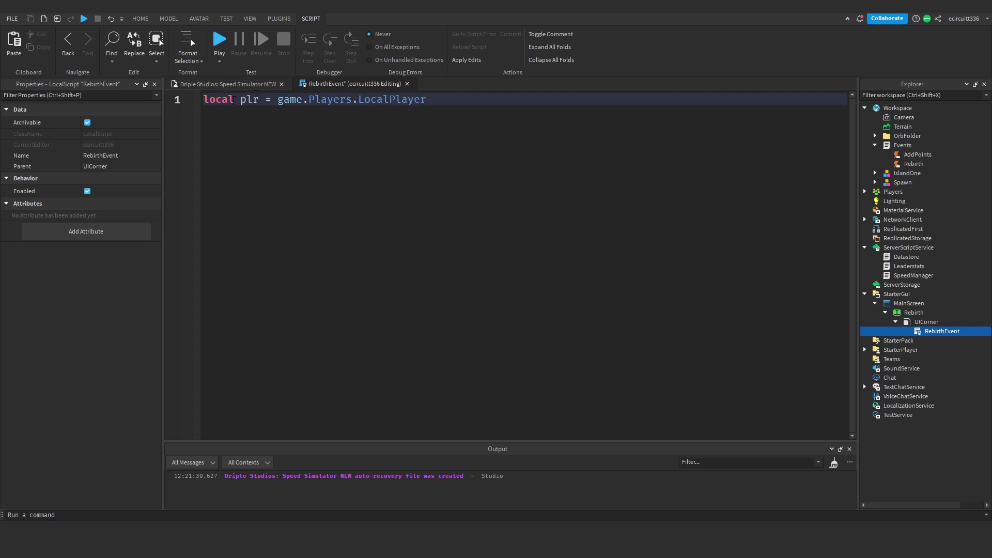
double_click(243, 99)
click(269, 108)
click(279, 116)
click(439, 106)
key(ctrl+a)
click(482, 126)
Step: Leave a blank line below the plr declaration and start a statement with script.Parent on line 3
key(Return)
key(Return)
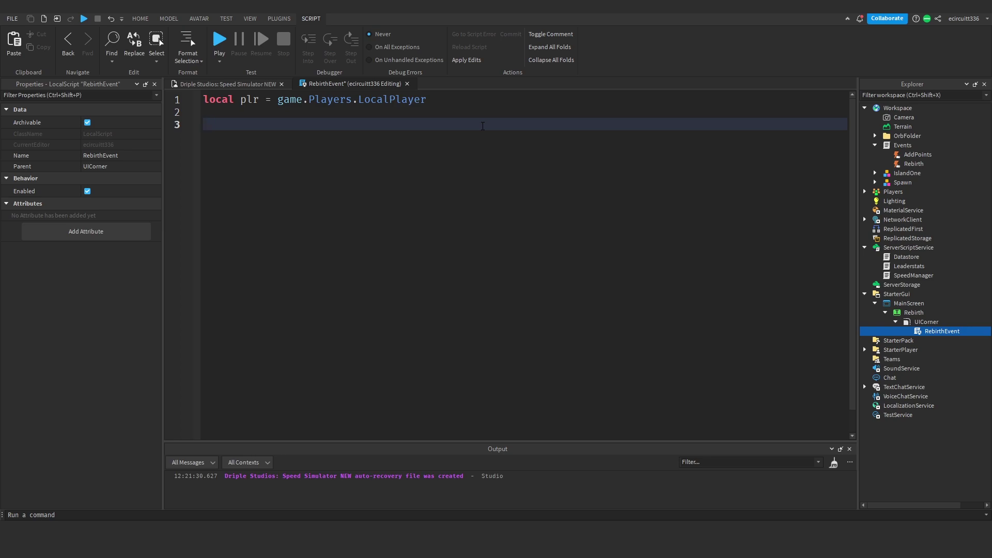
text(script.Parent)
Step: Move the RebirthEvent script out of the UICorner so it sits directly under the Rebirth button
click(923, 331)
drag(923, 332, 913, 313)
click(277, 154)
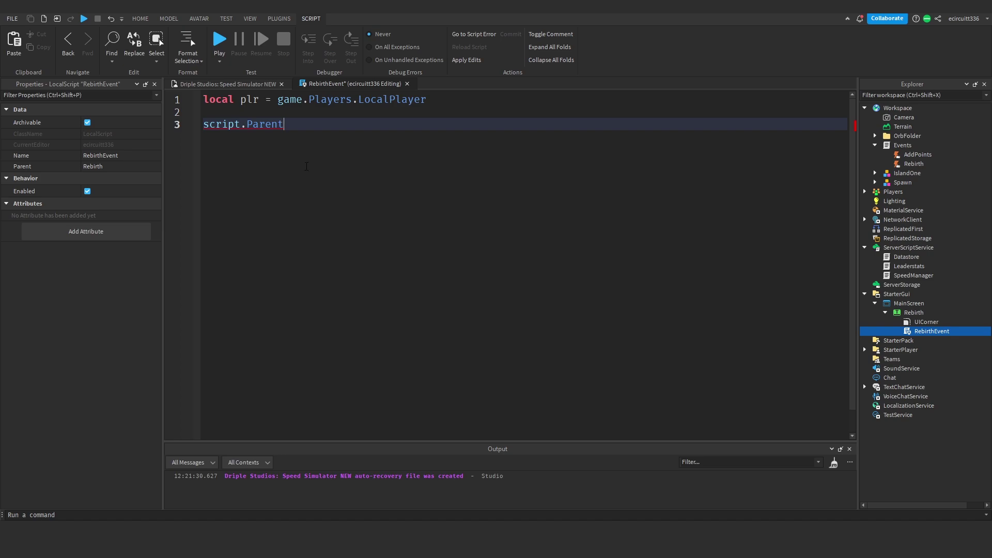
Step: Append the MouseButton1Click event to script.Parent on line 3 of the RebirthEvent script
text(.MouseButton1Click)
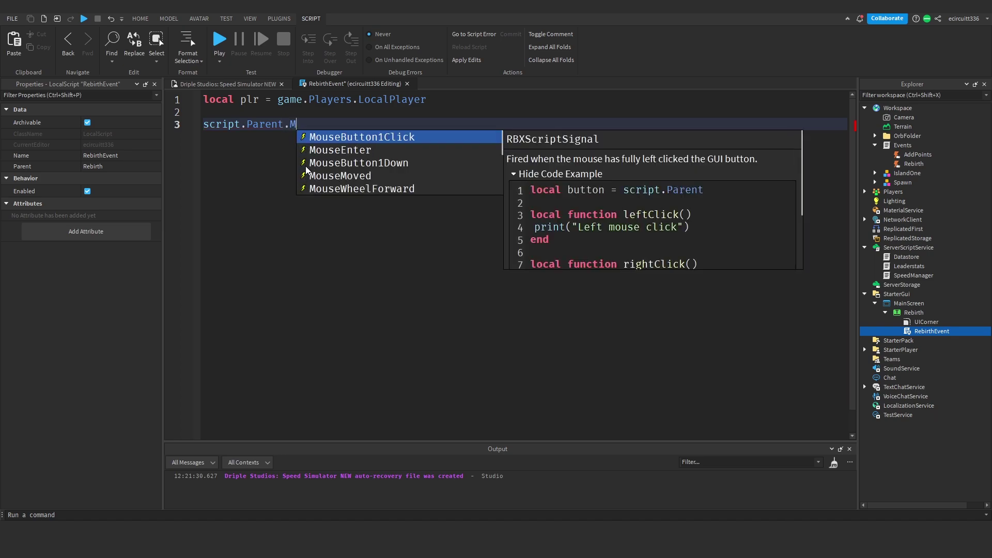